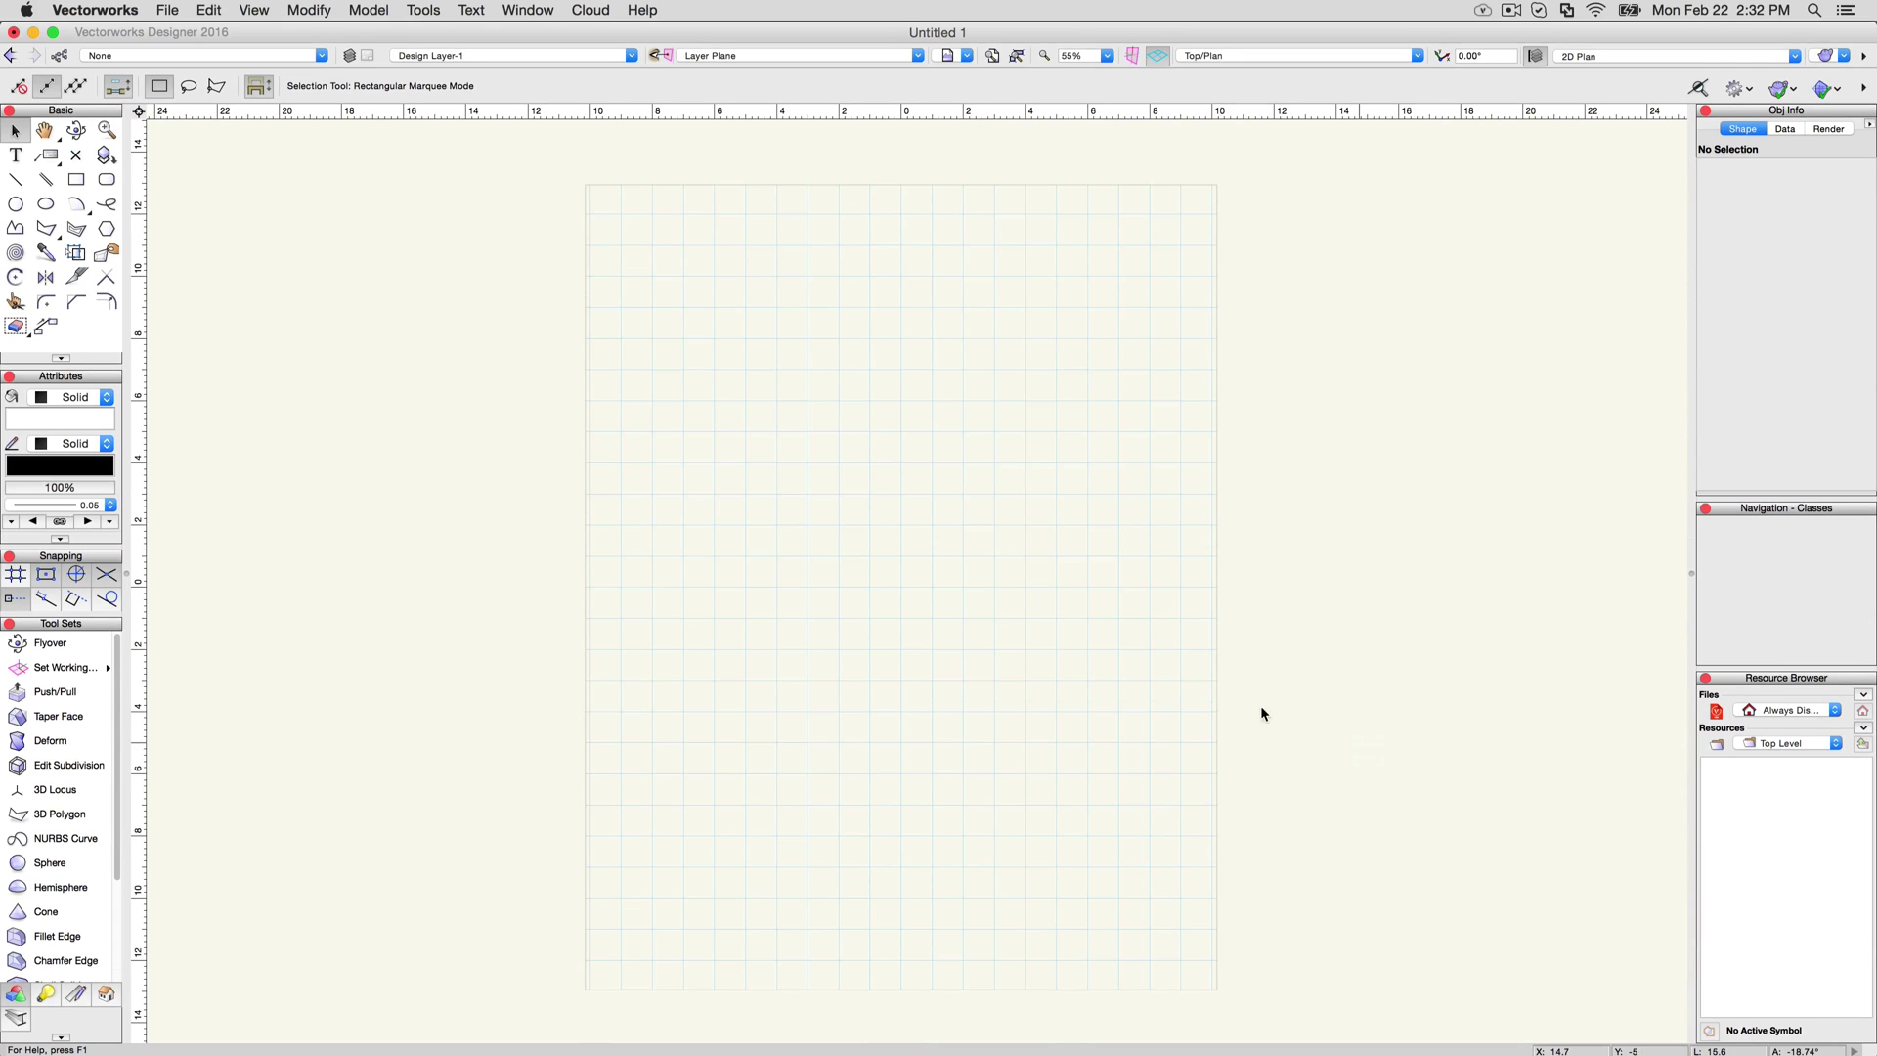
Review the scale options for Design Layer-1 in the document's Organization settings and accept them unchanged
left_click(423, 9)
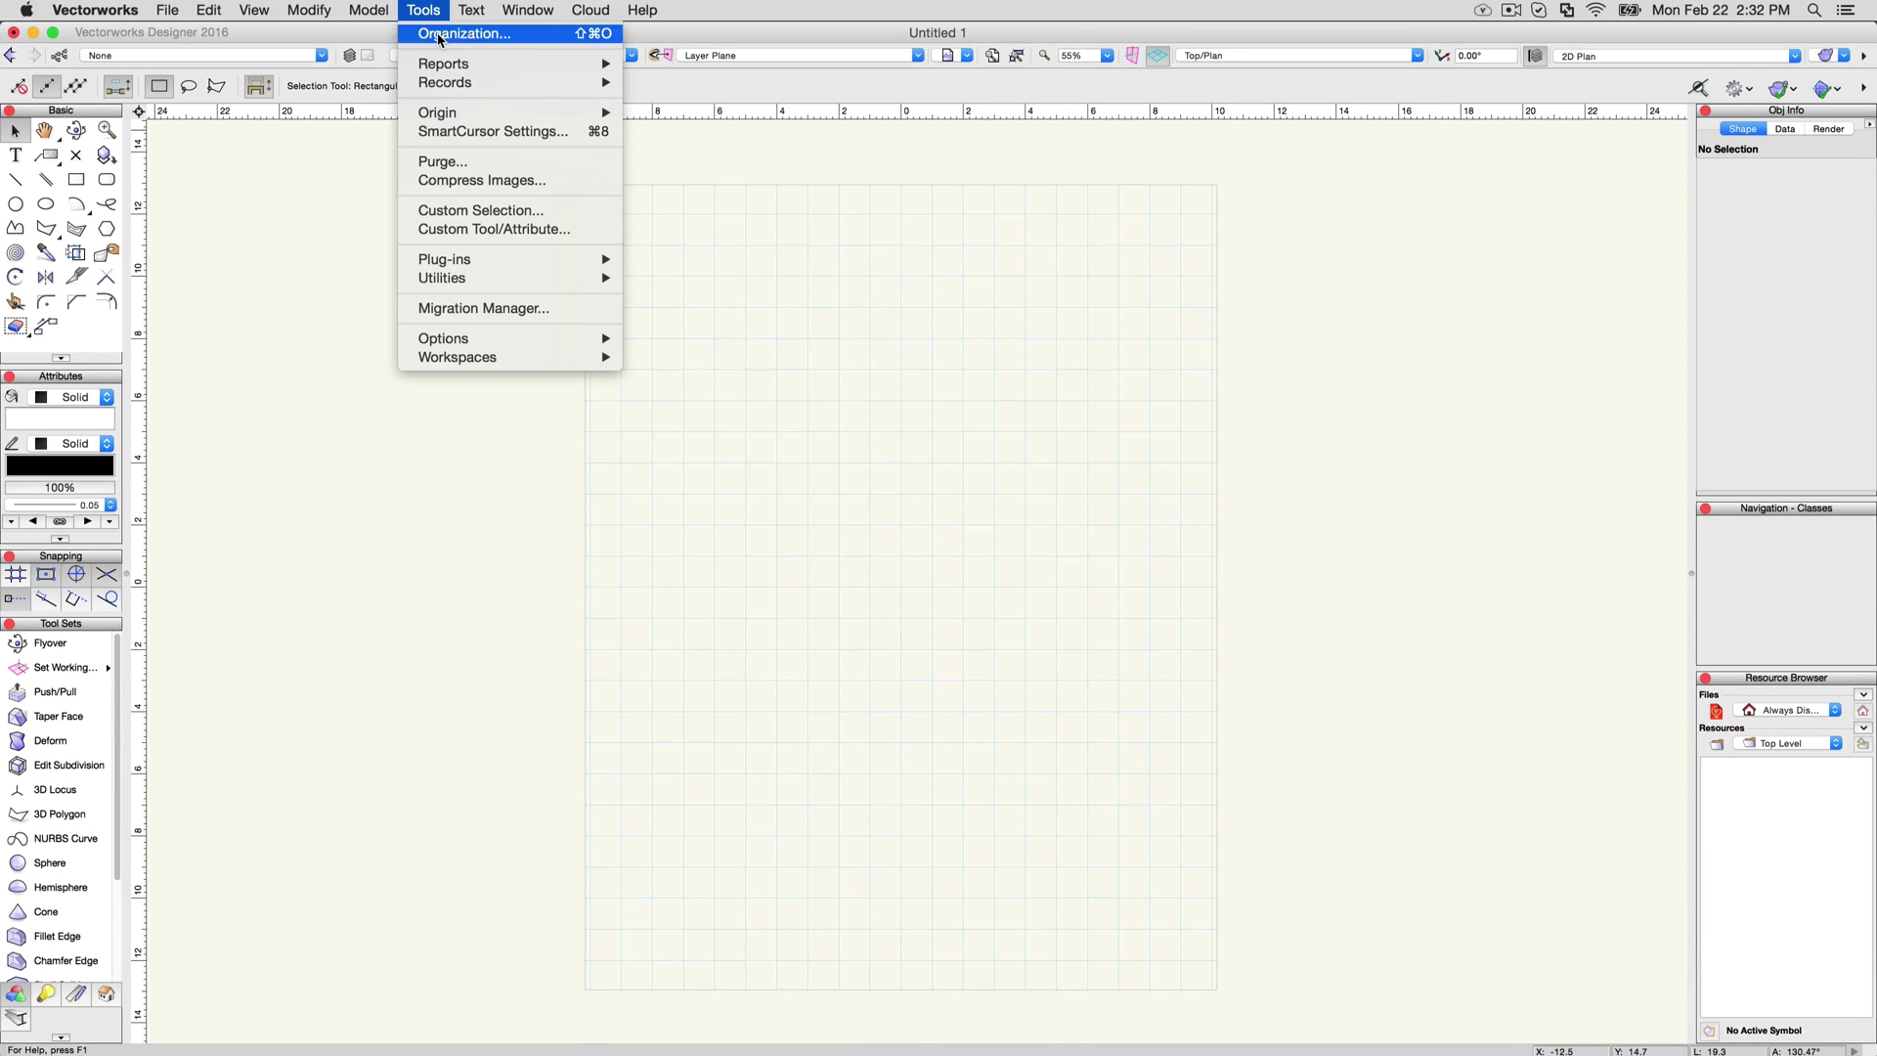
left_click(437, 35)
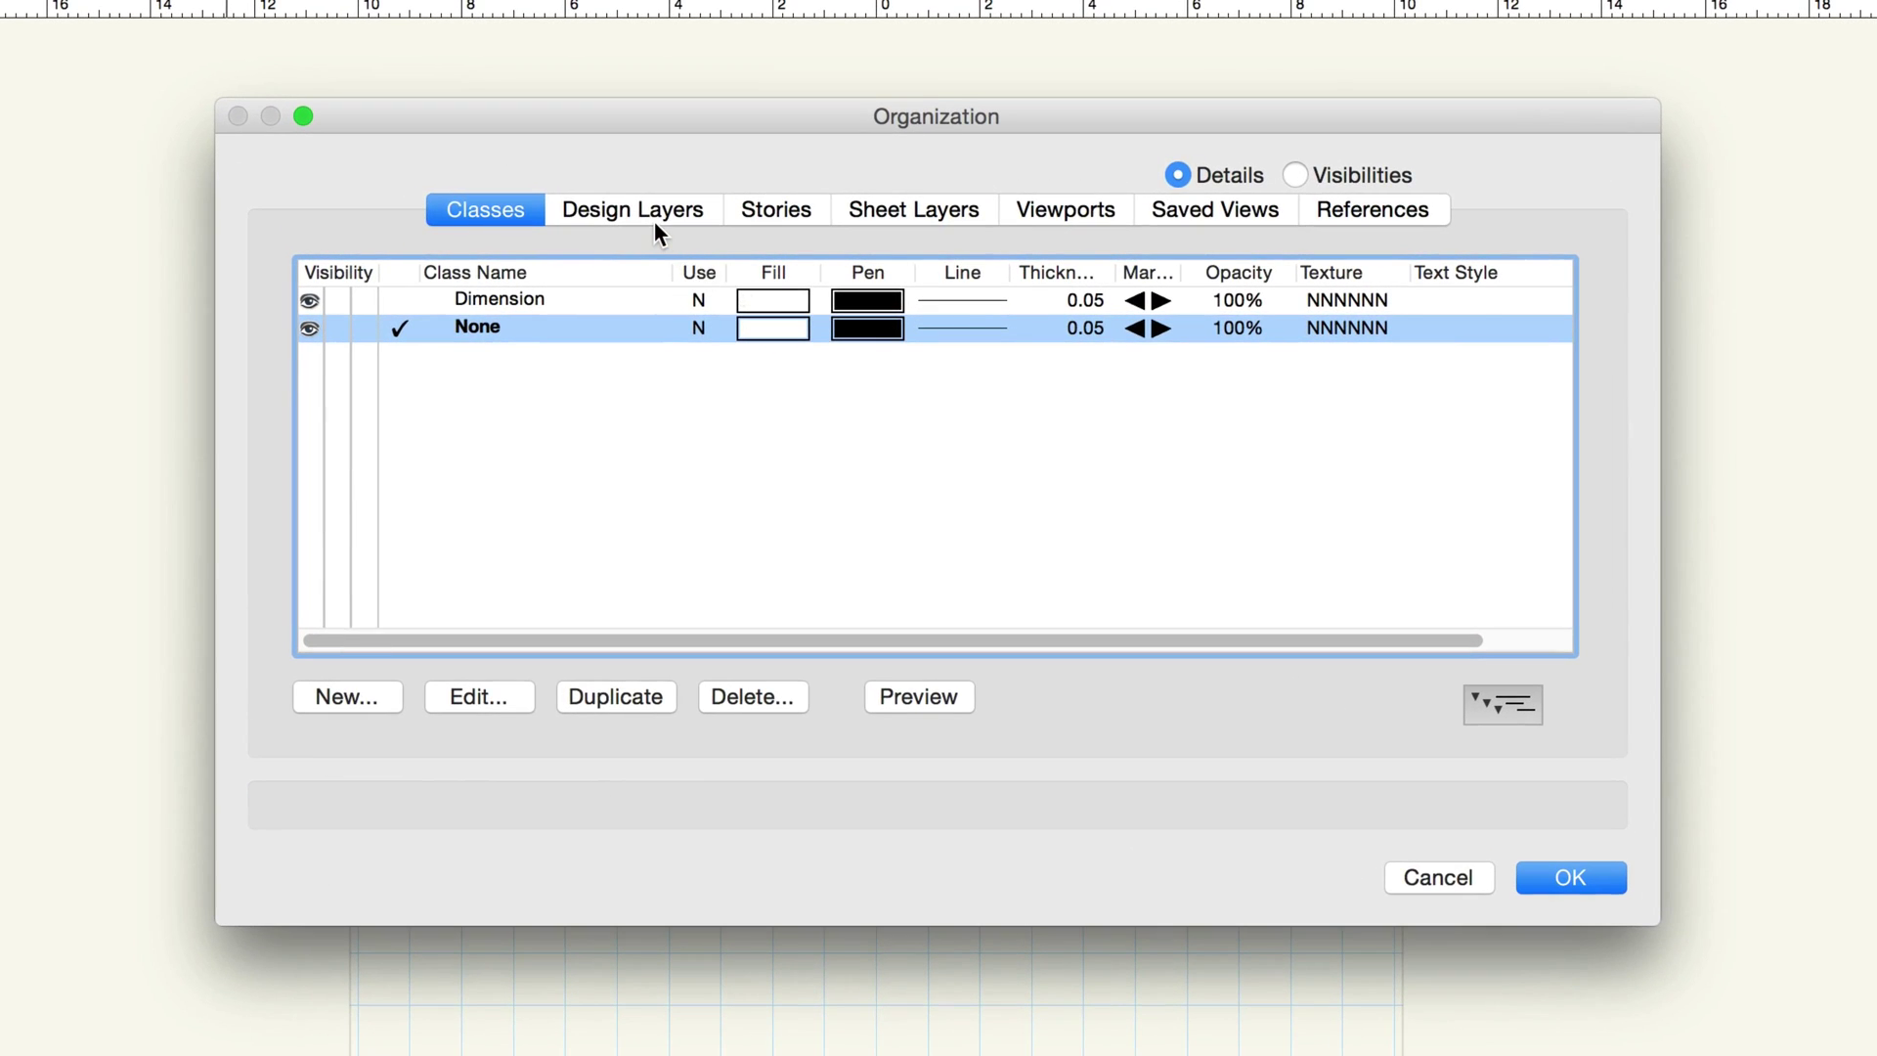
left_click(656, 226)
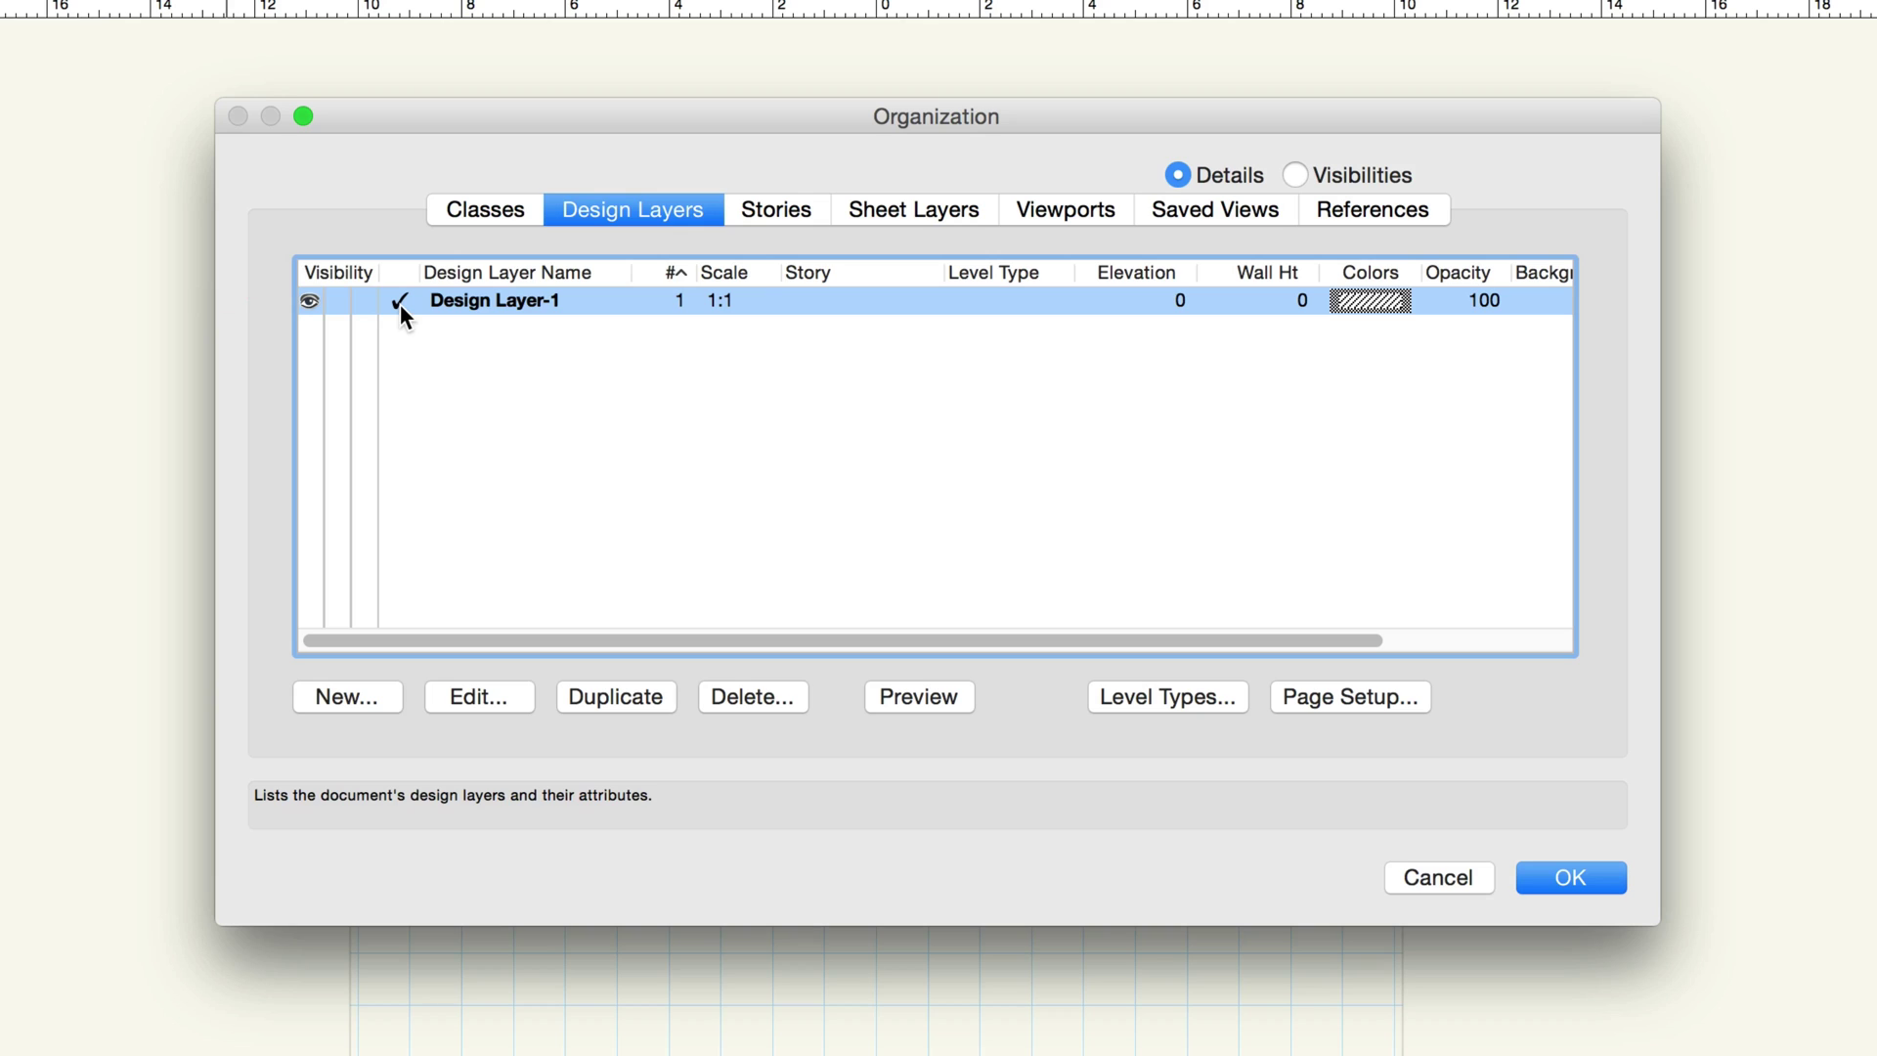
left_click(465, 706)
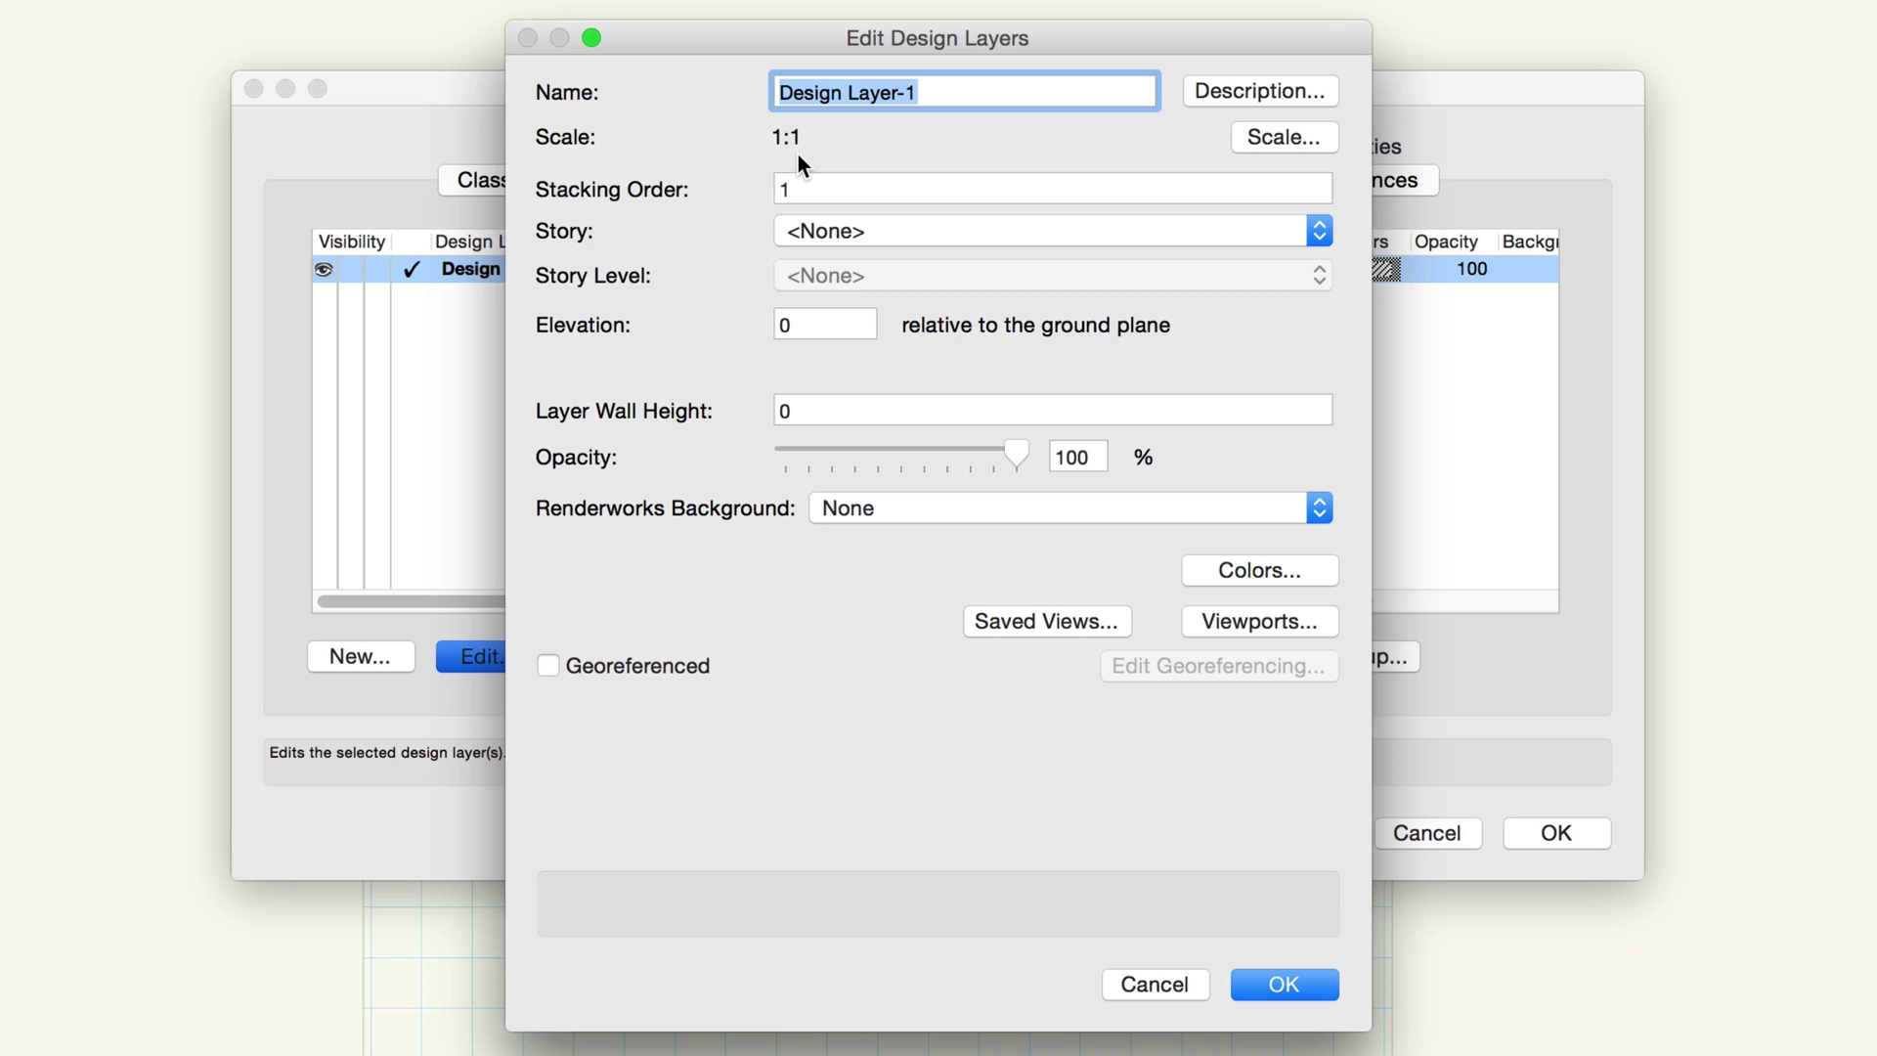
left_click(1311, 140)
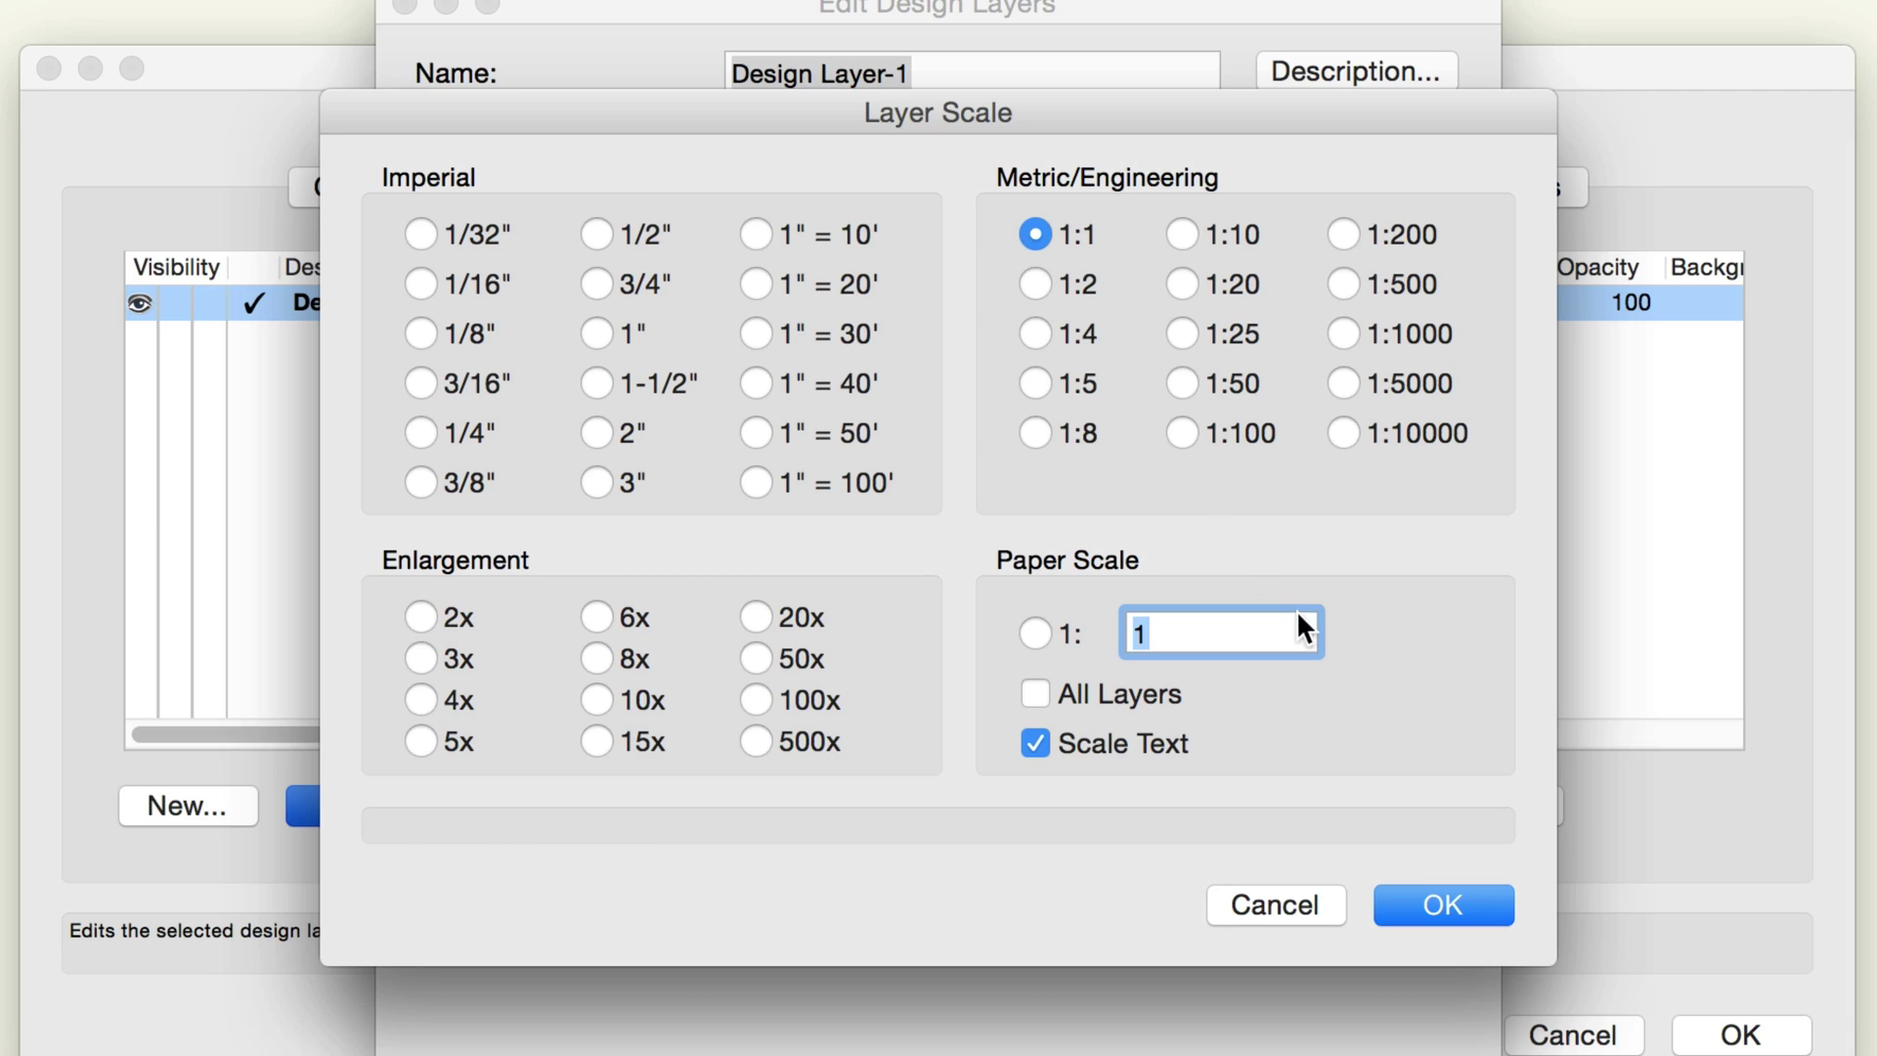
left_click(1443, 905)
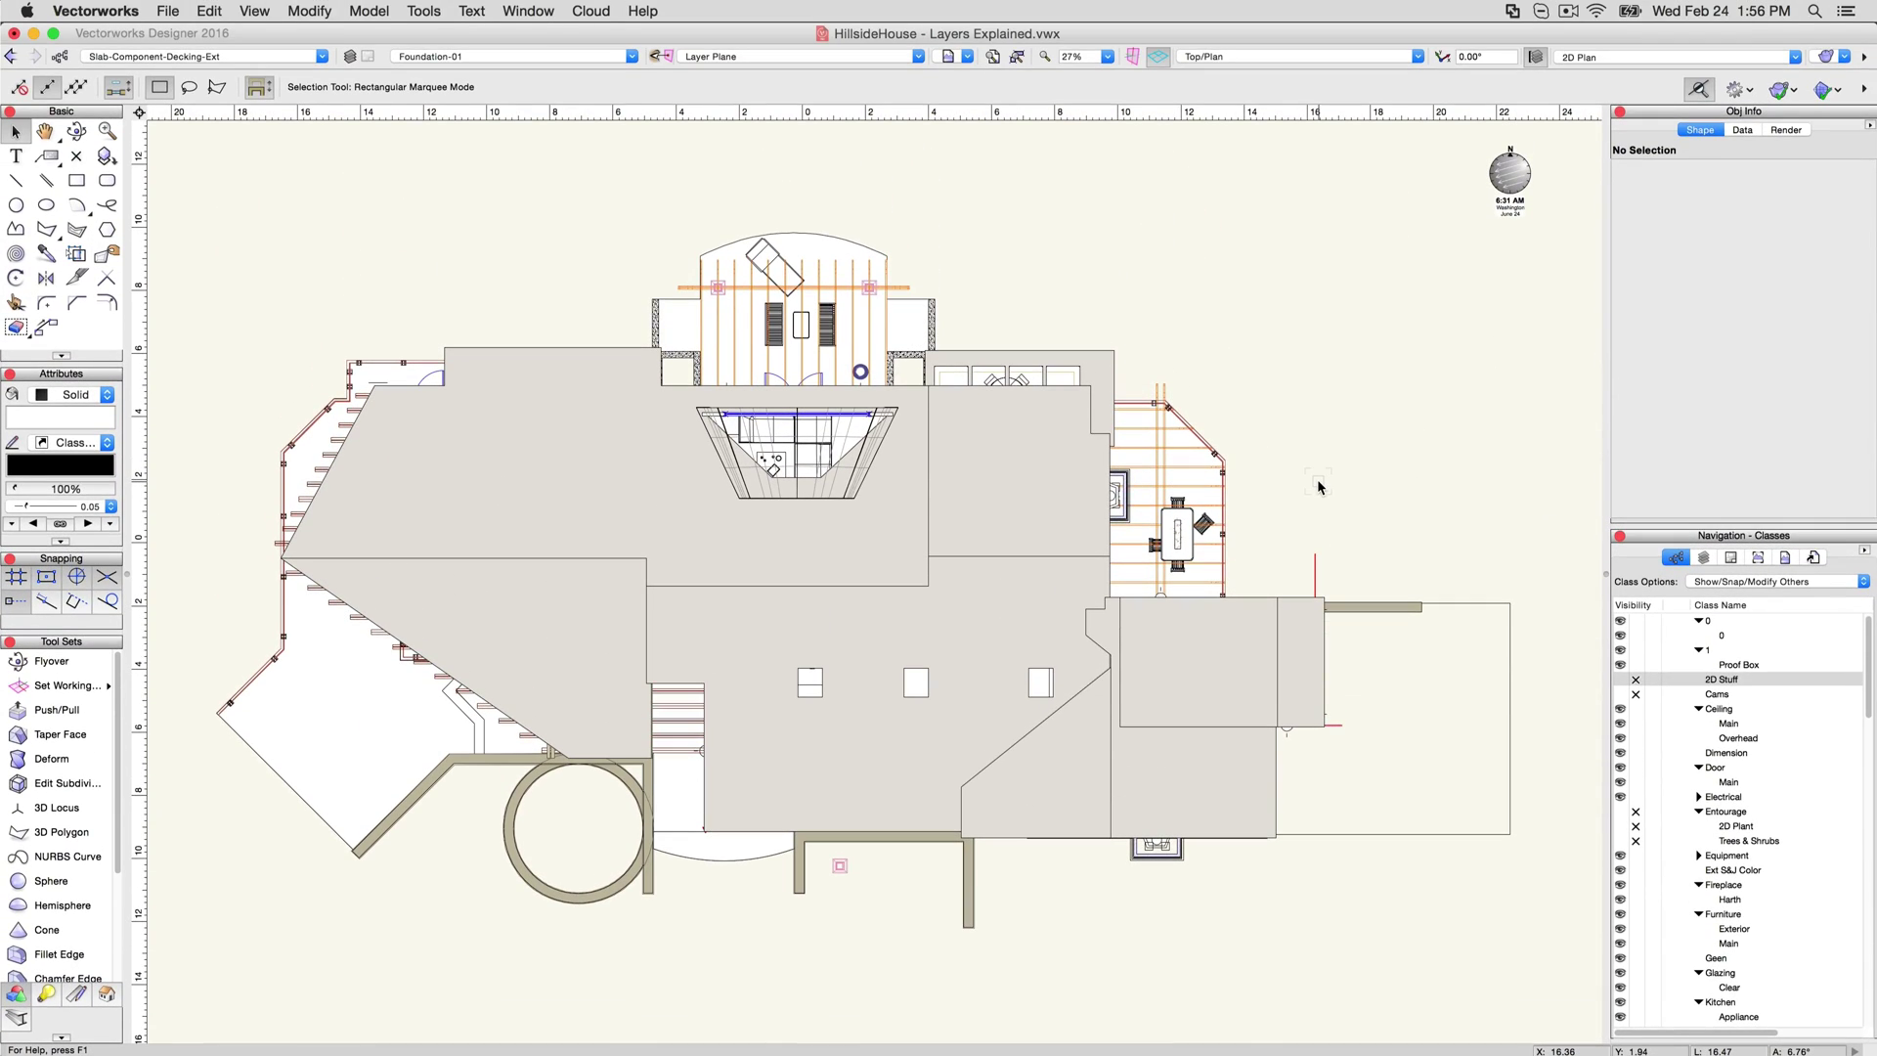
Preview the Roof-3 design layer as grayed and as invisible, and discard the visibility changes
left_click(431, 16)
left_click(452, 38)
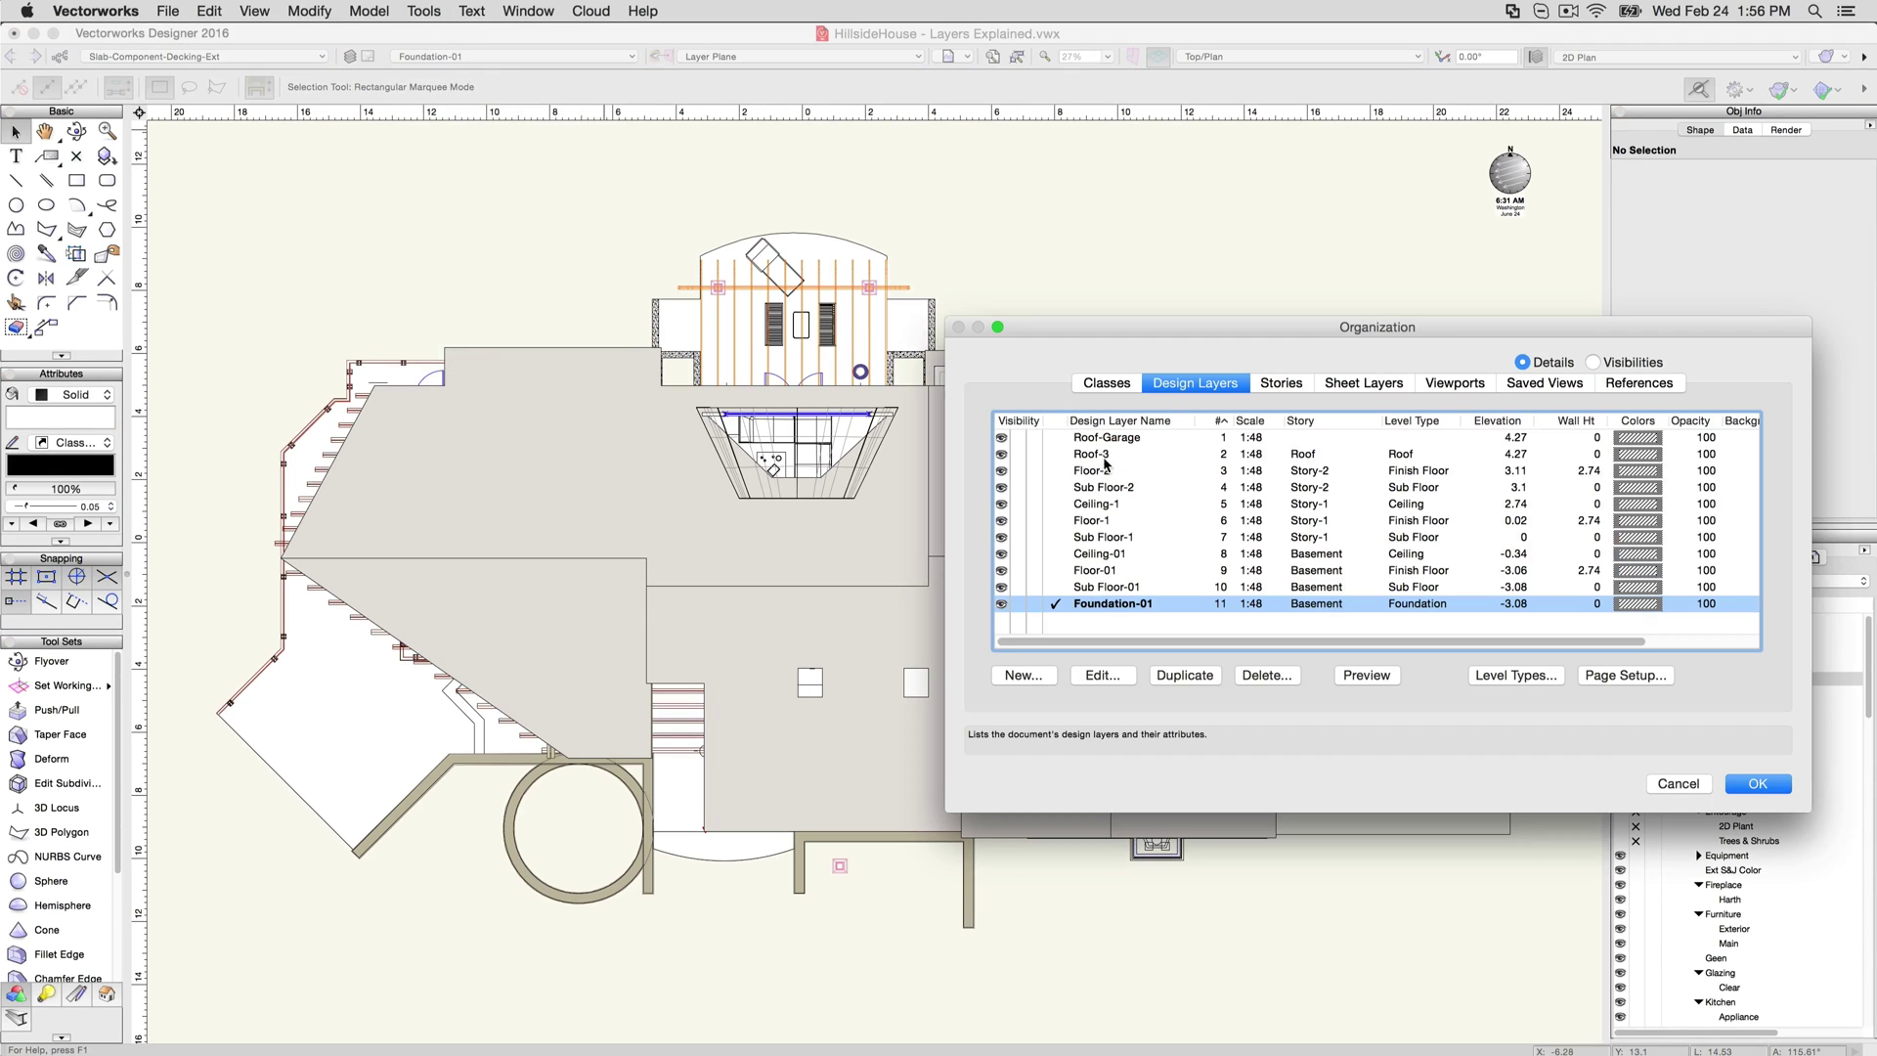
left_click(1033, 456)
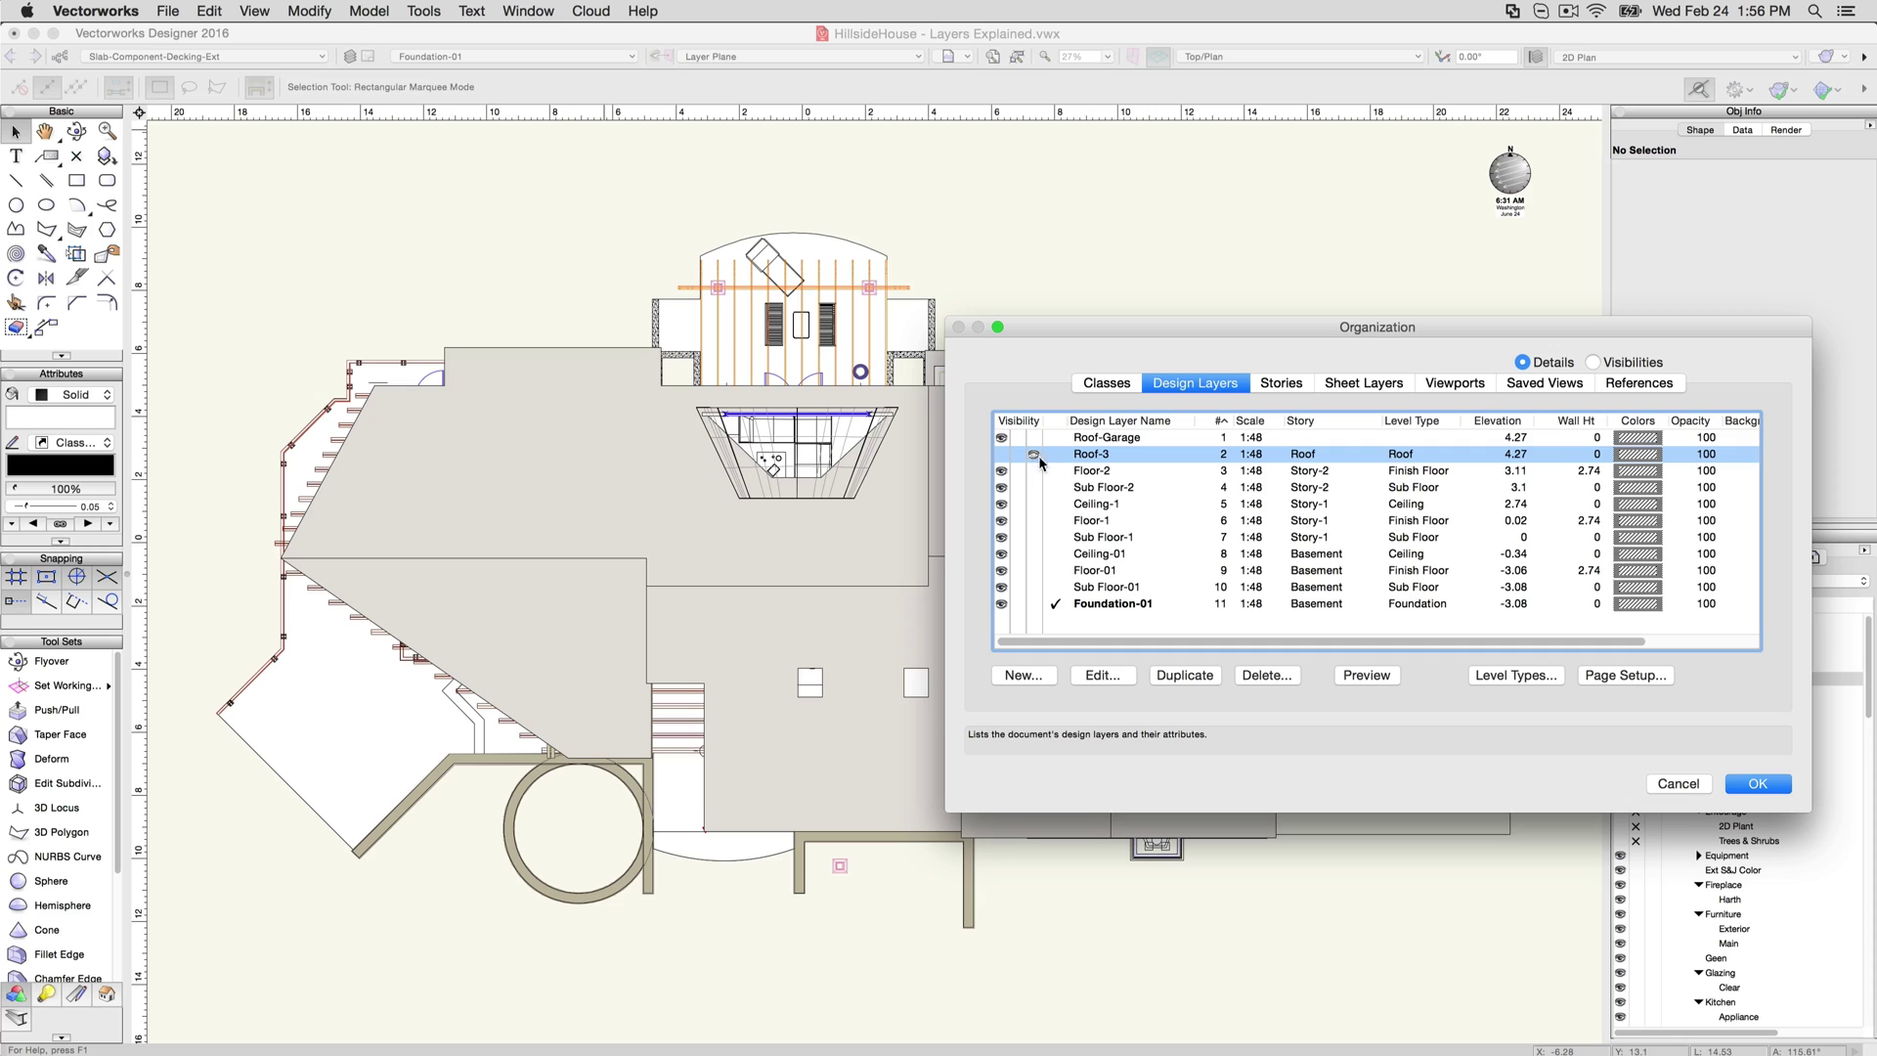
left_click(1363, 675)
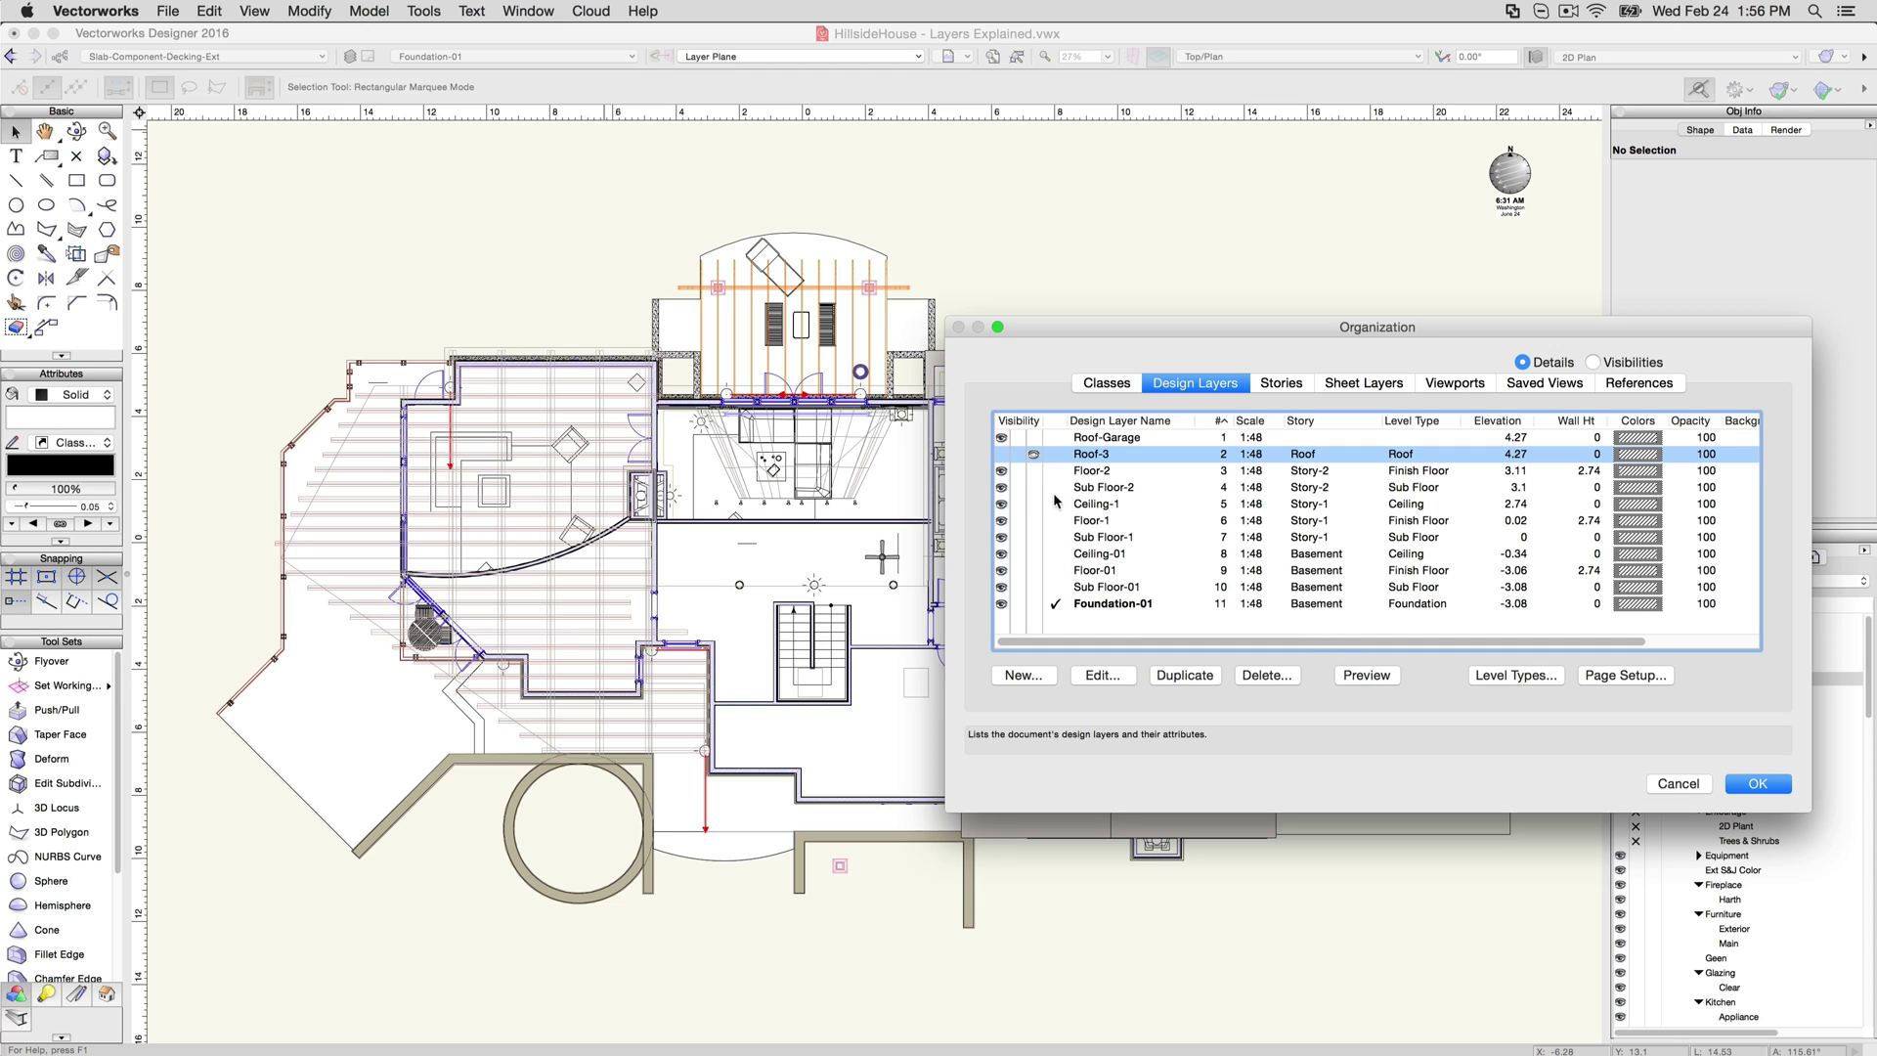
left_click(1017, 455)
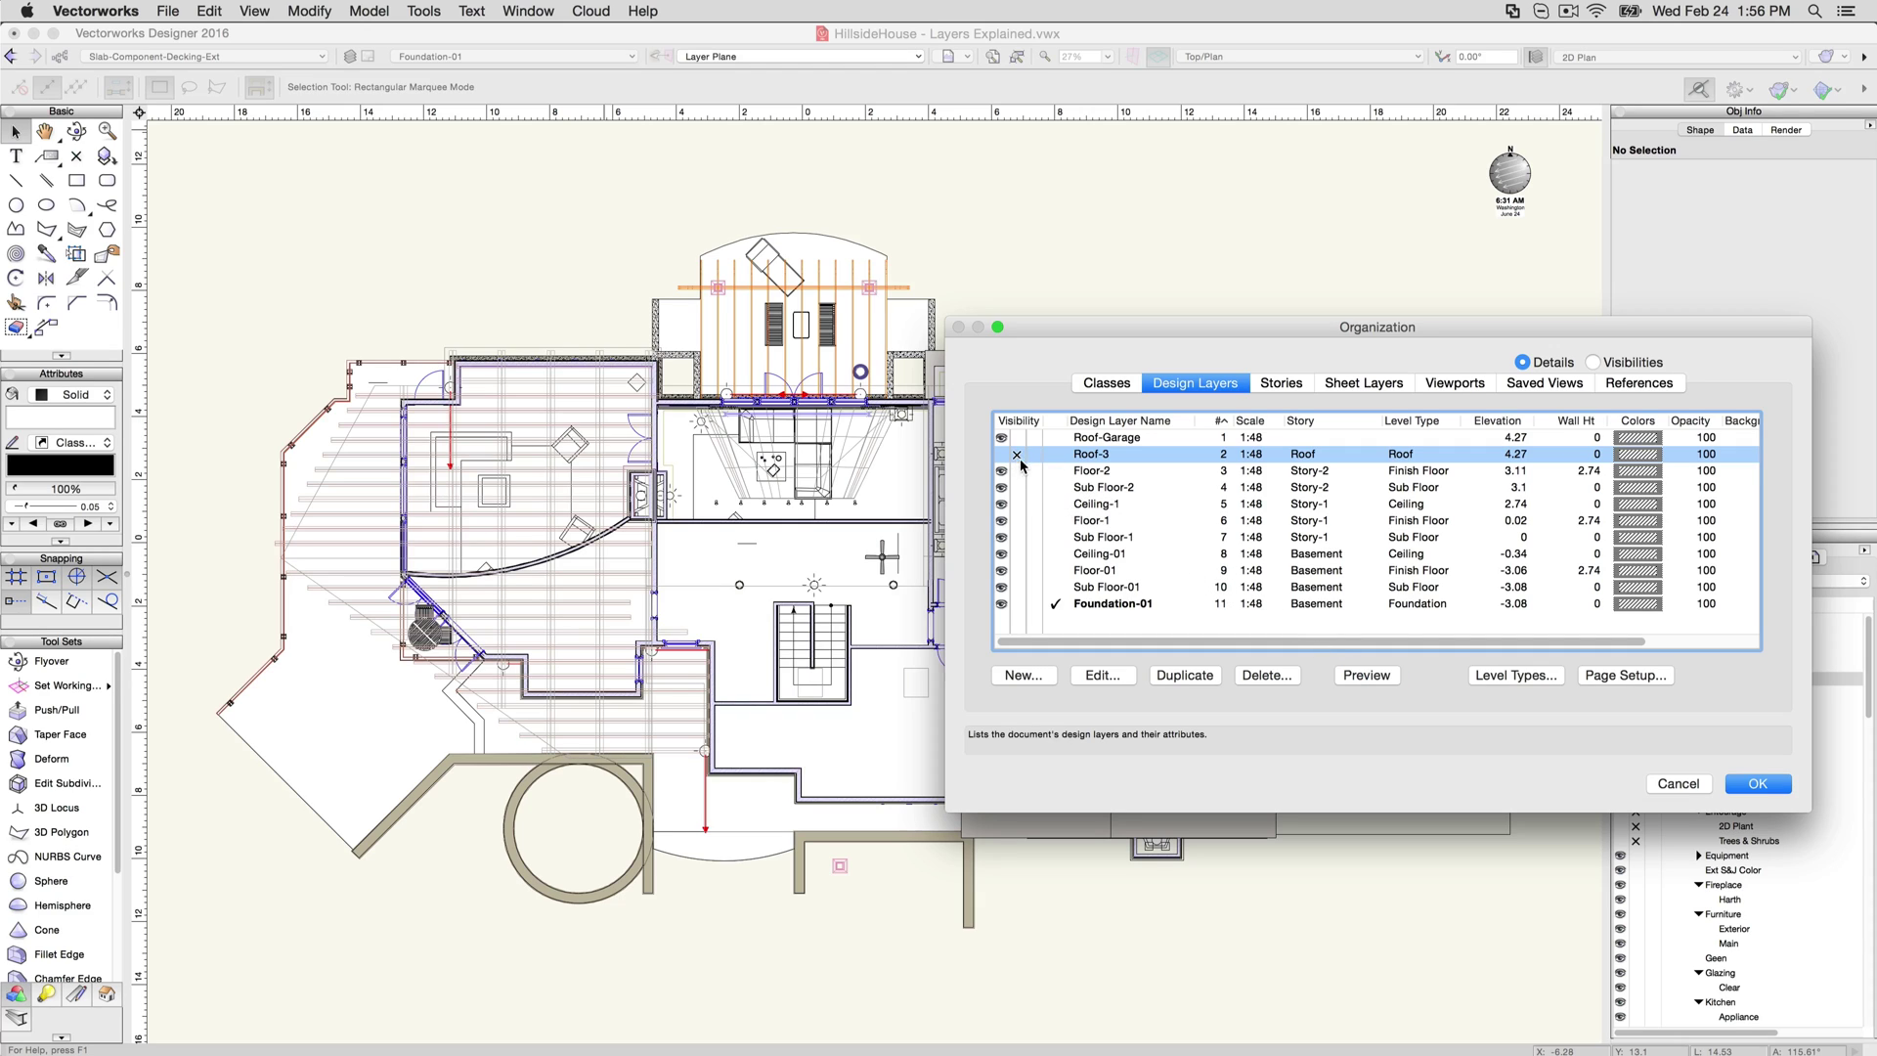
left_click(1398, 679)
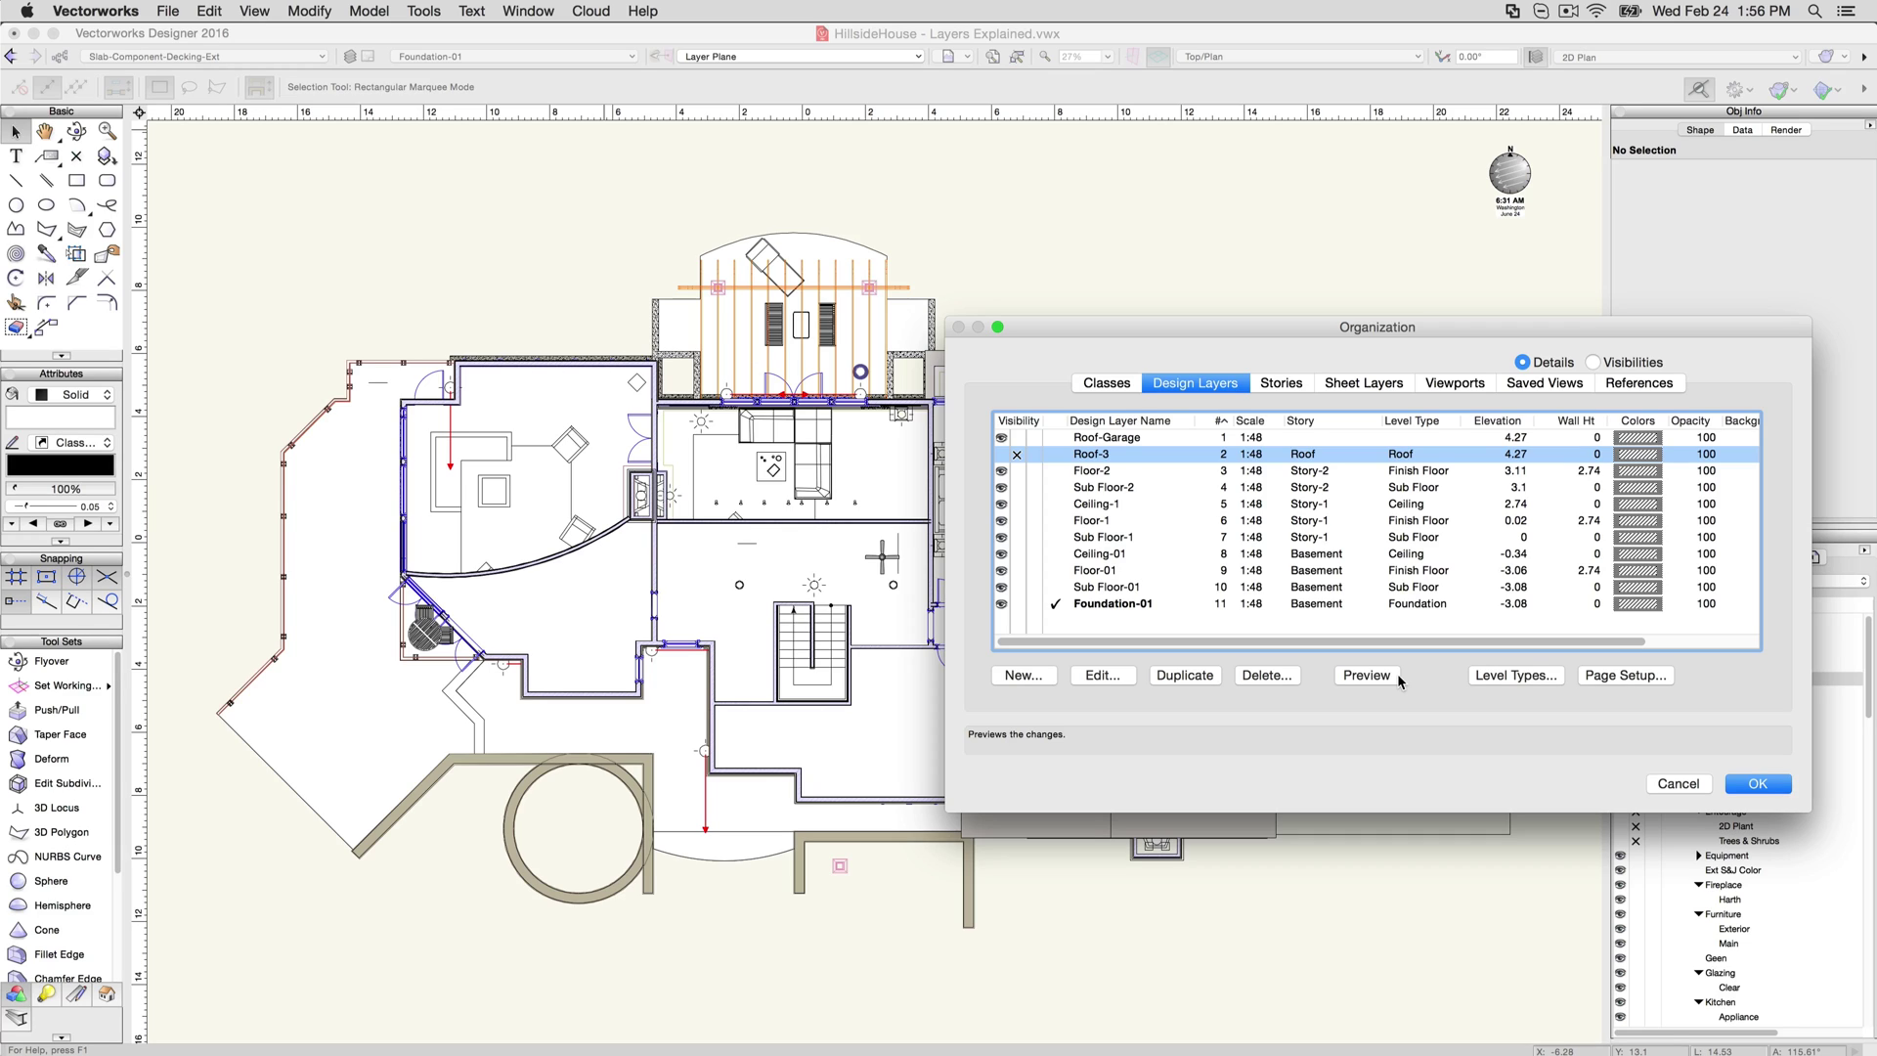
left_click(1659, 784)
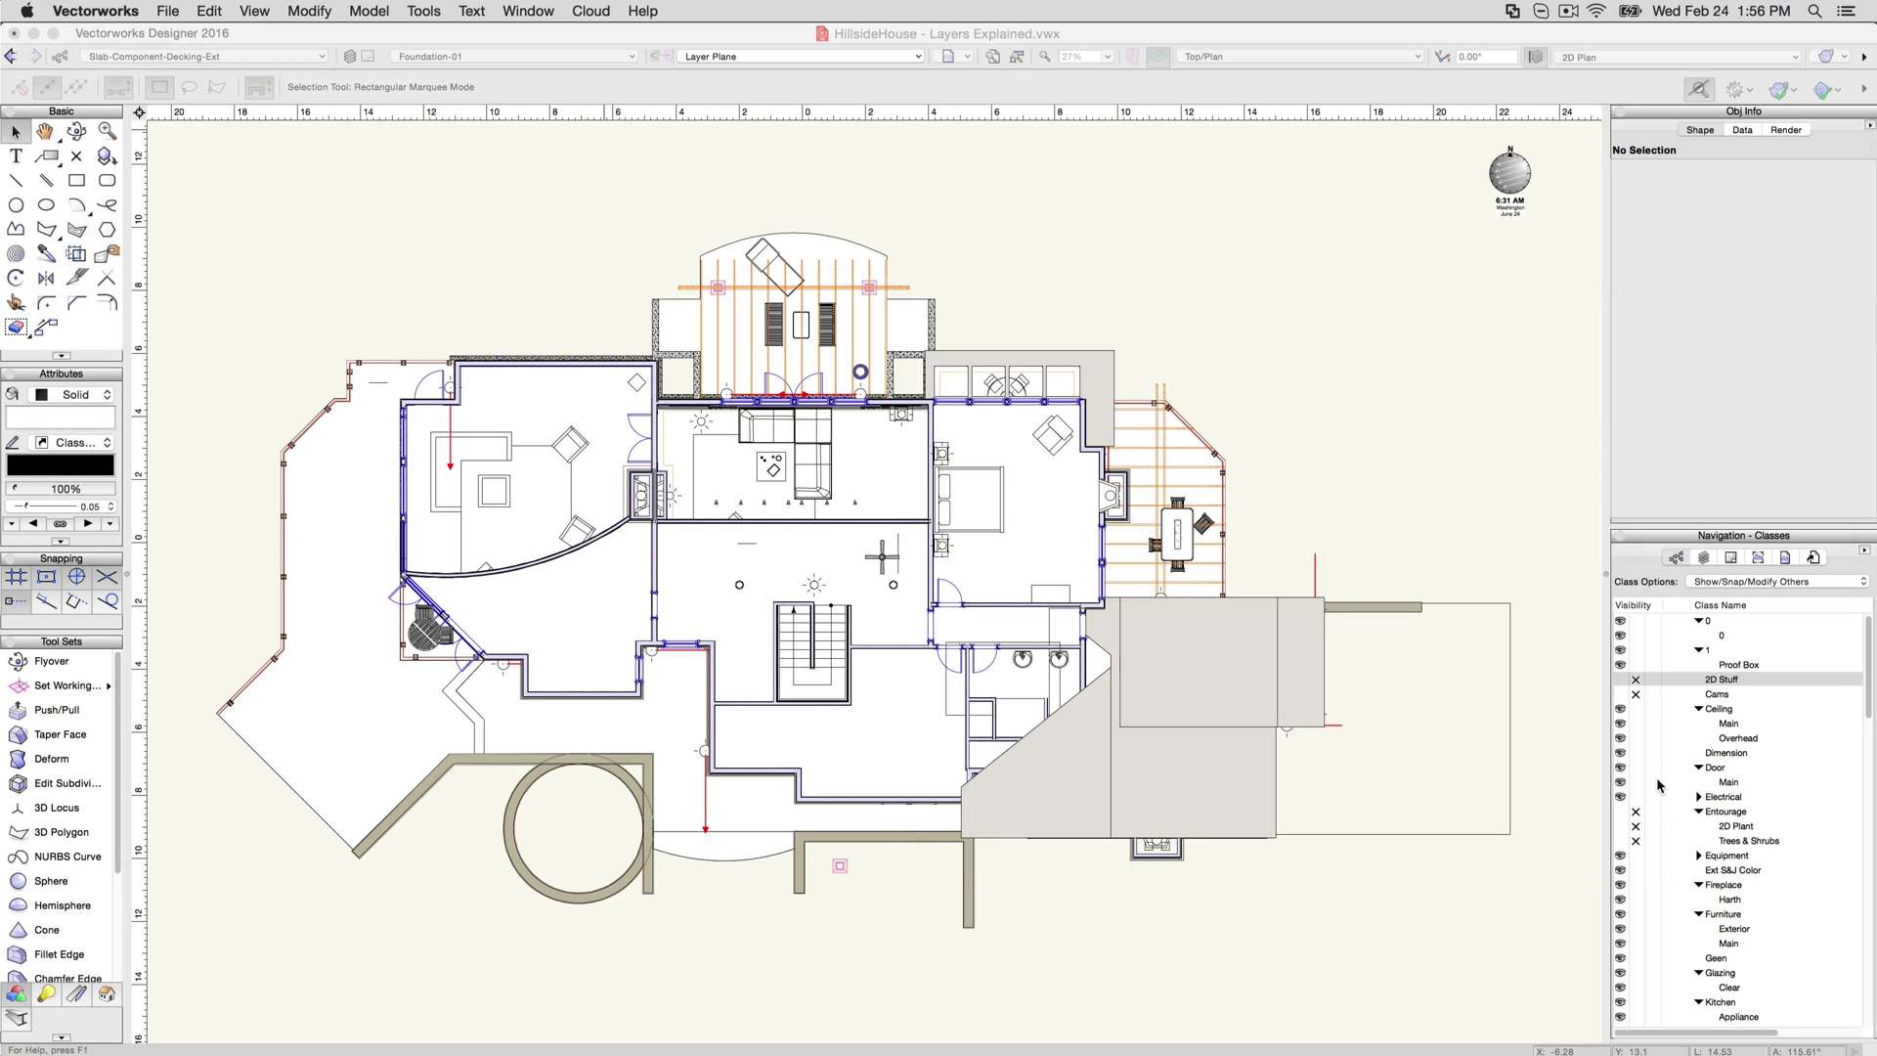
Set the layer options to Show Others and then to Gray/Snap Others
left_click(256, 12)
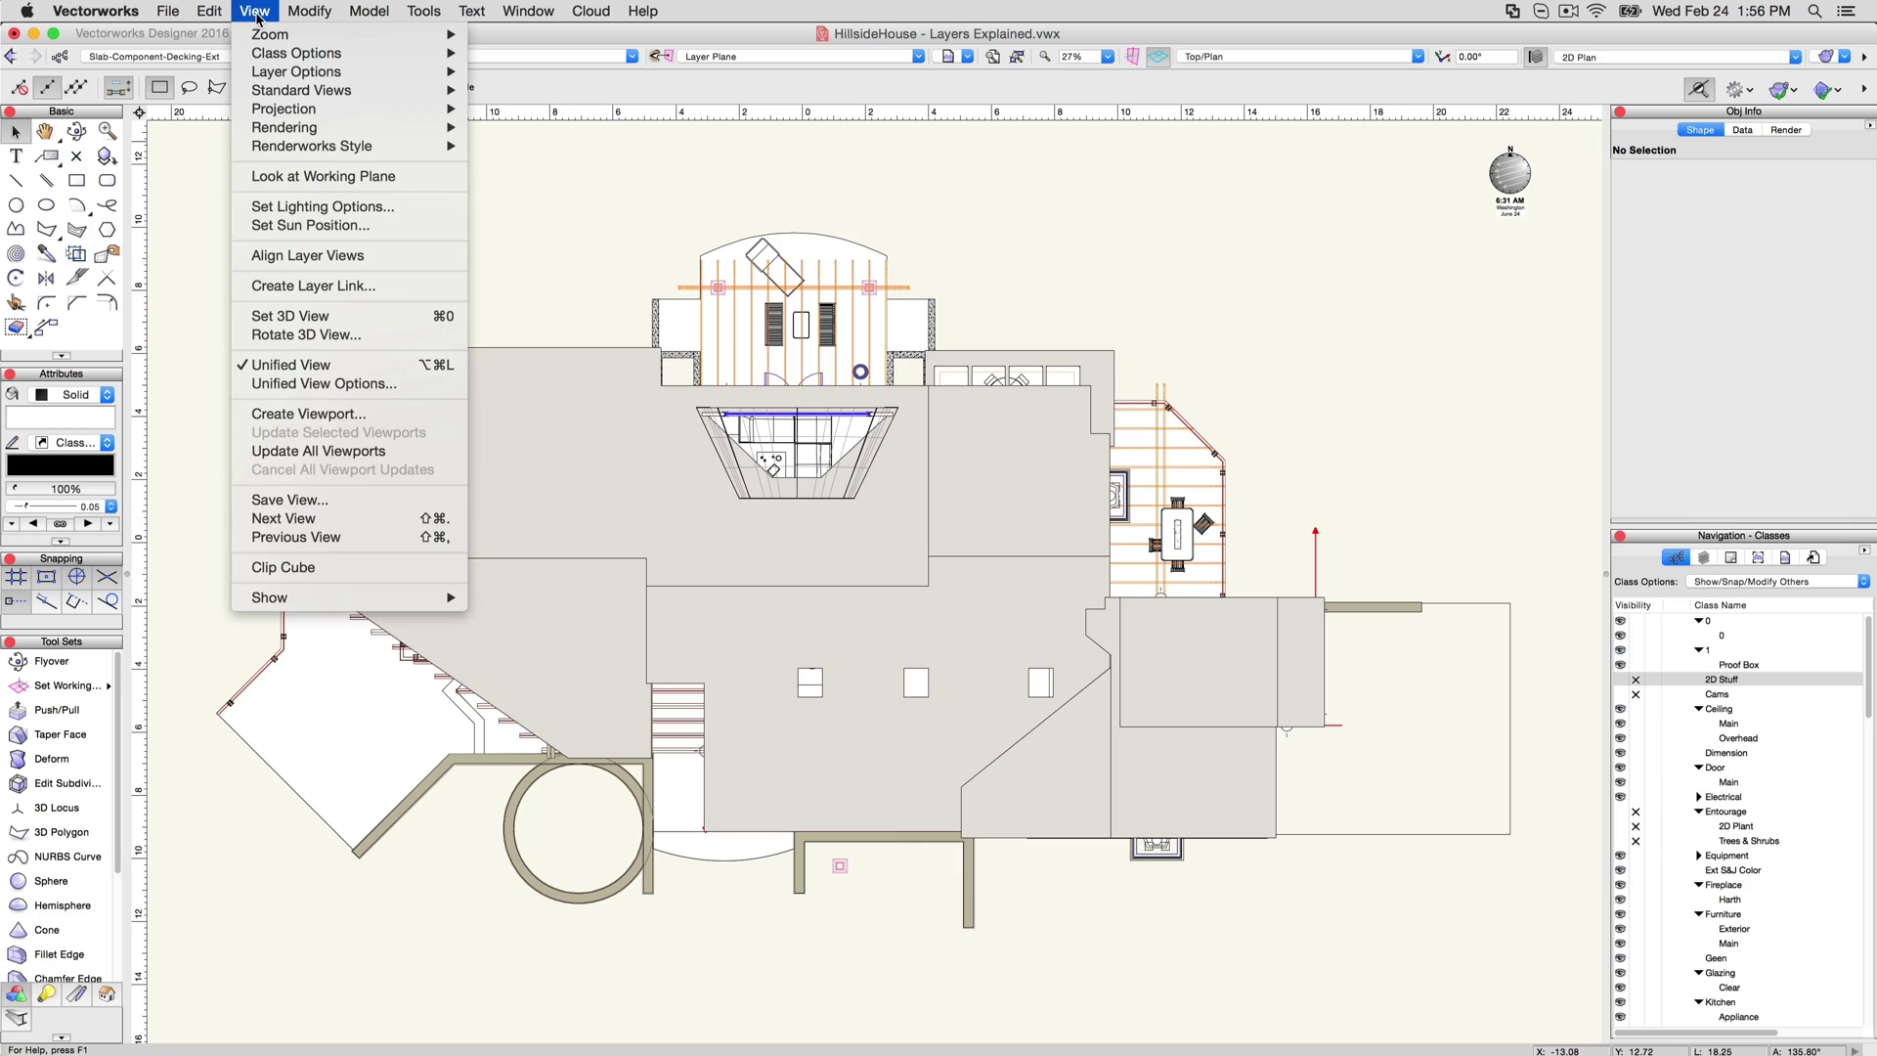
mouse_move(265, 76)
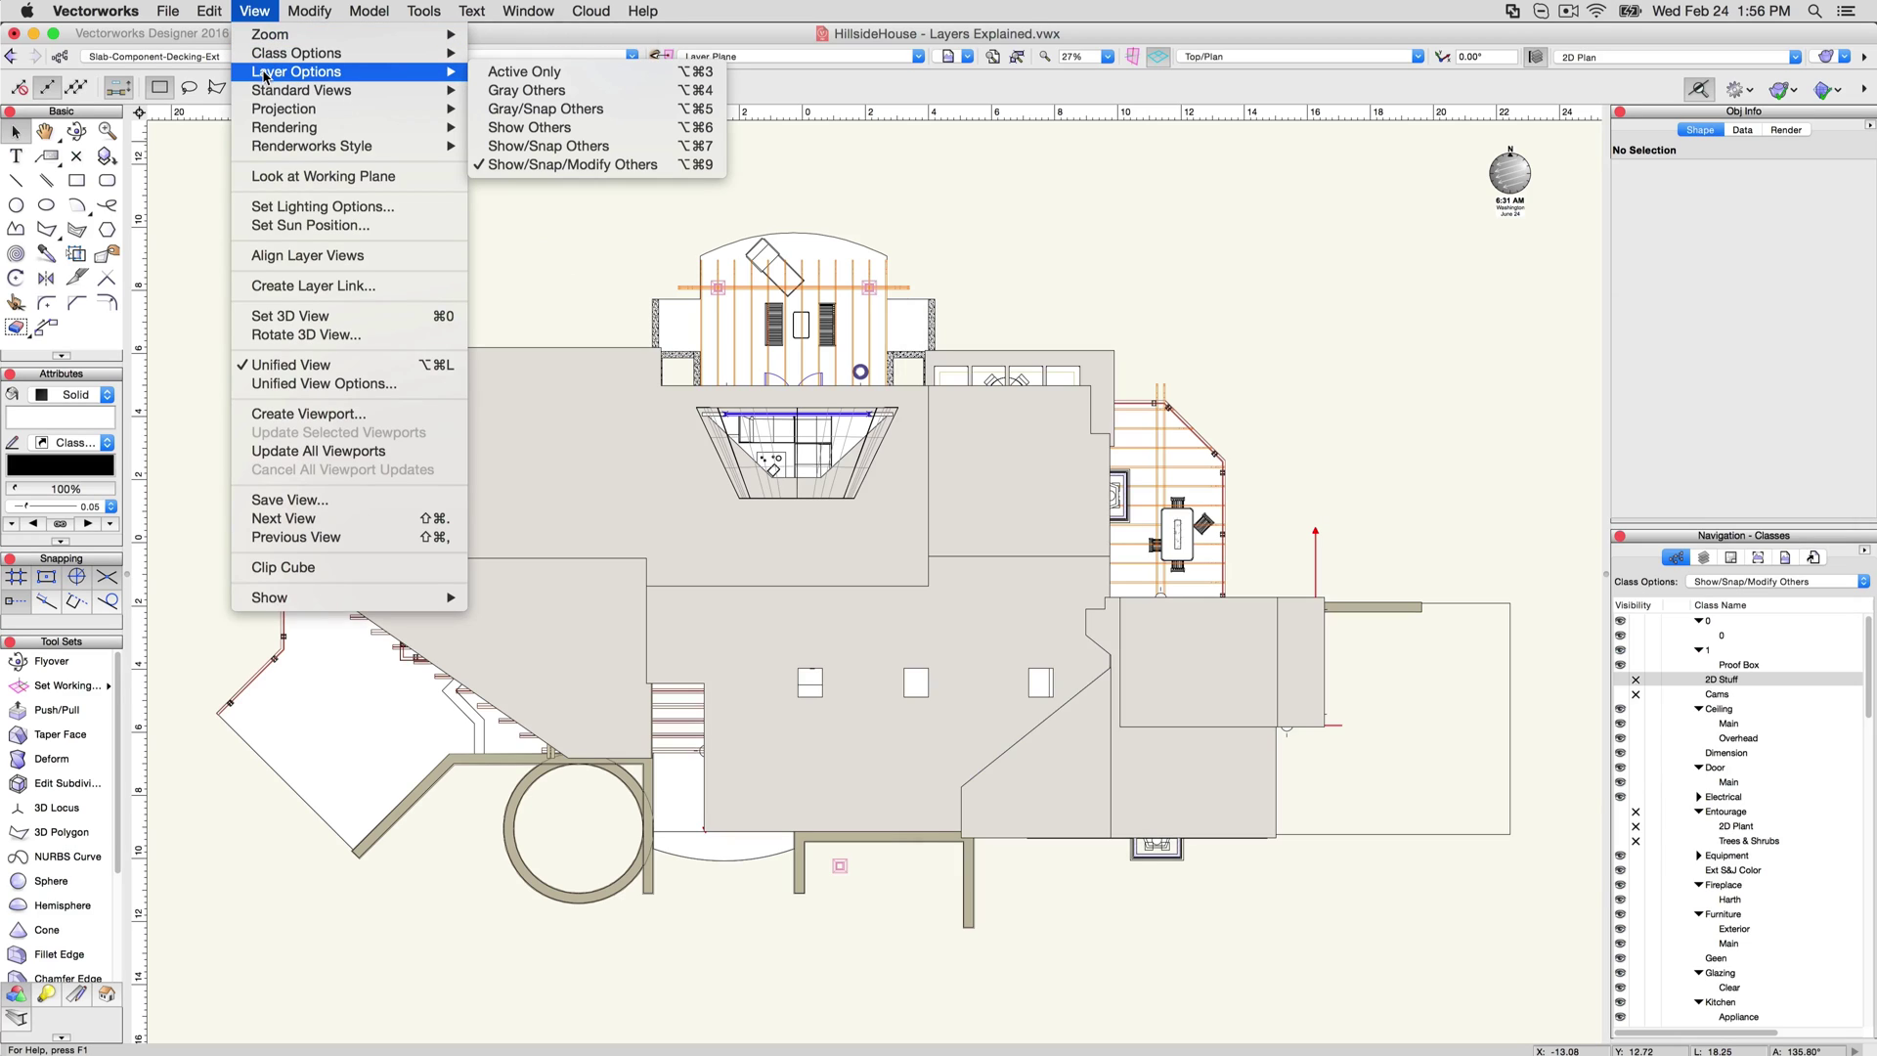
left_click(565, 128)
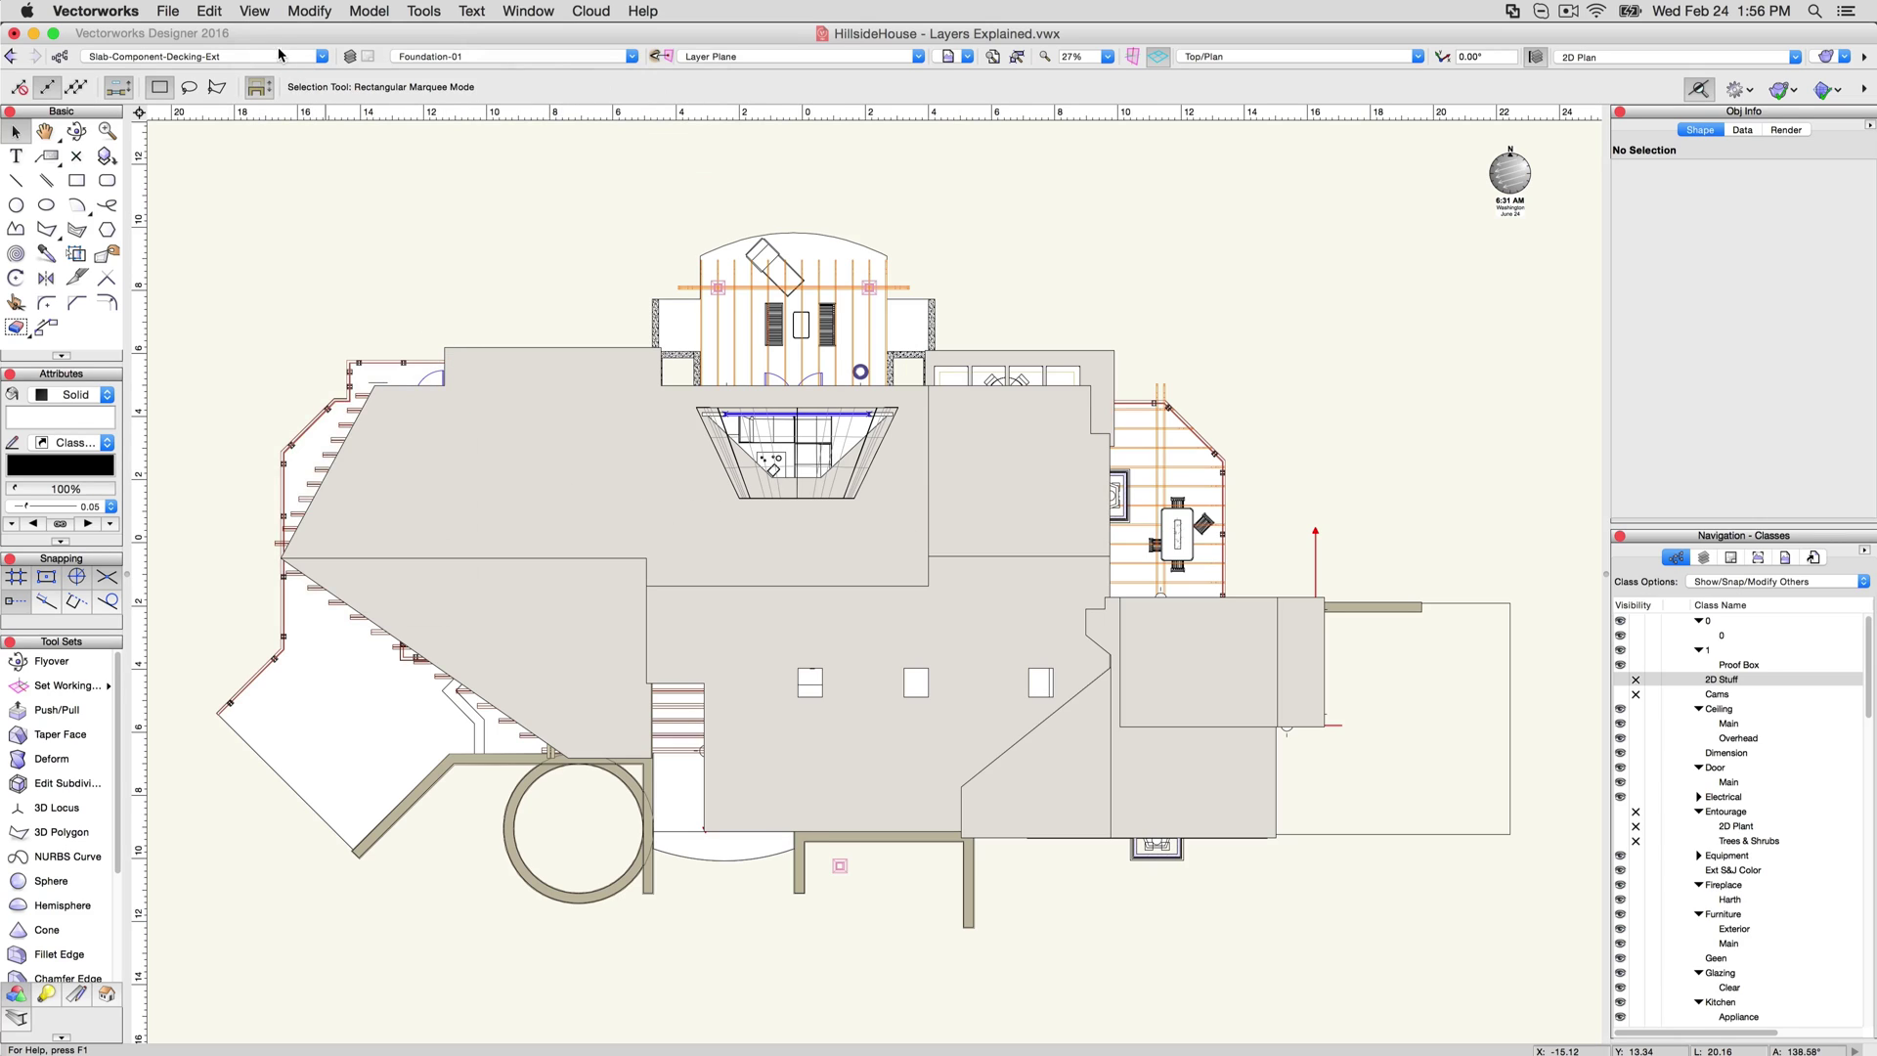
left_click(256, 12)
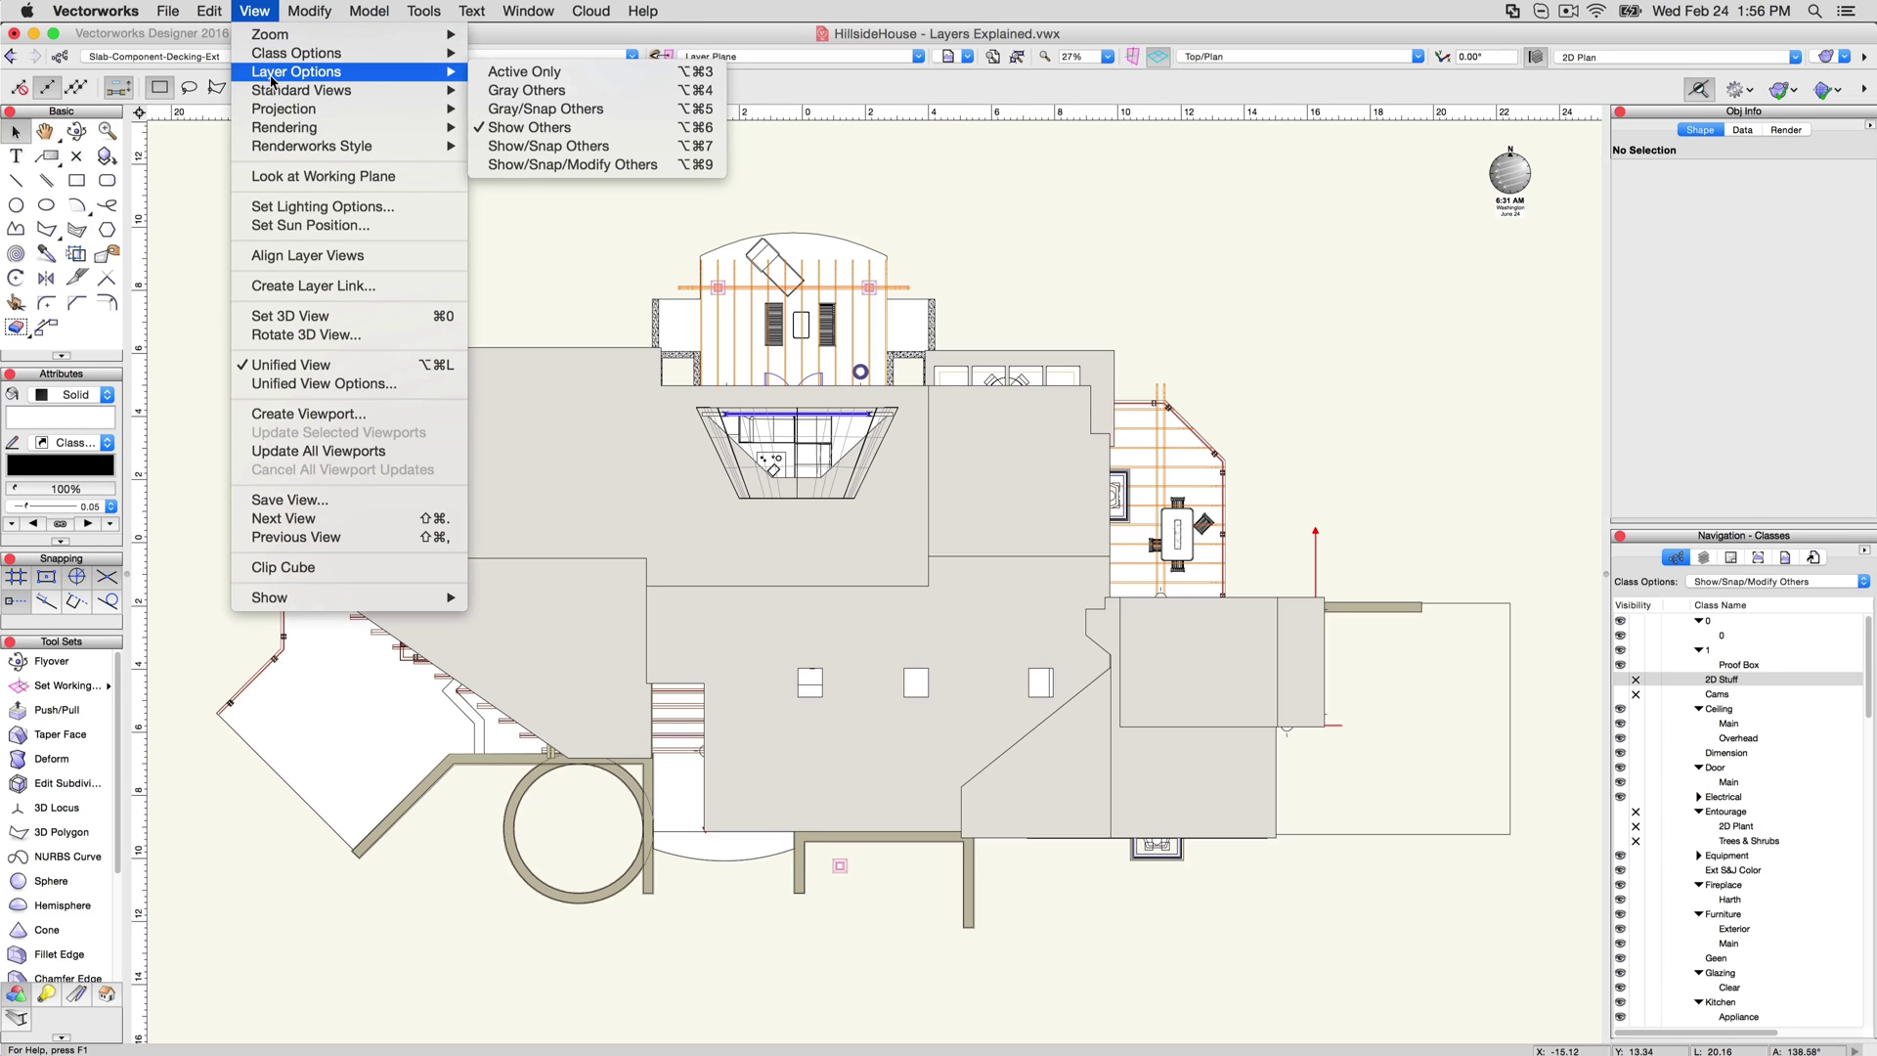
mouse_move(441, 84)
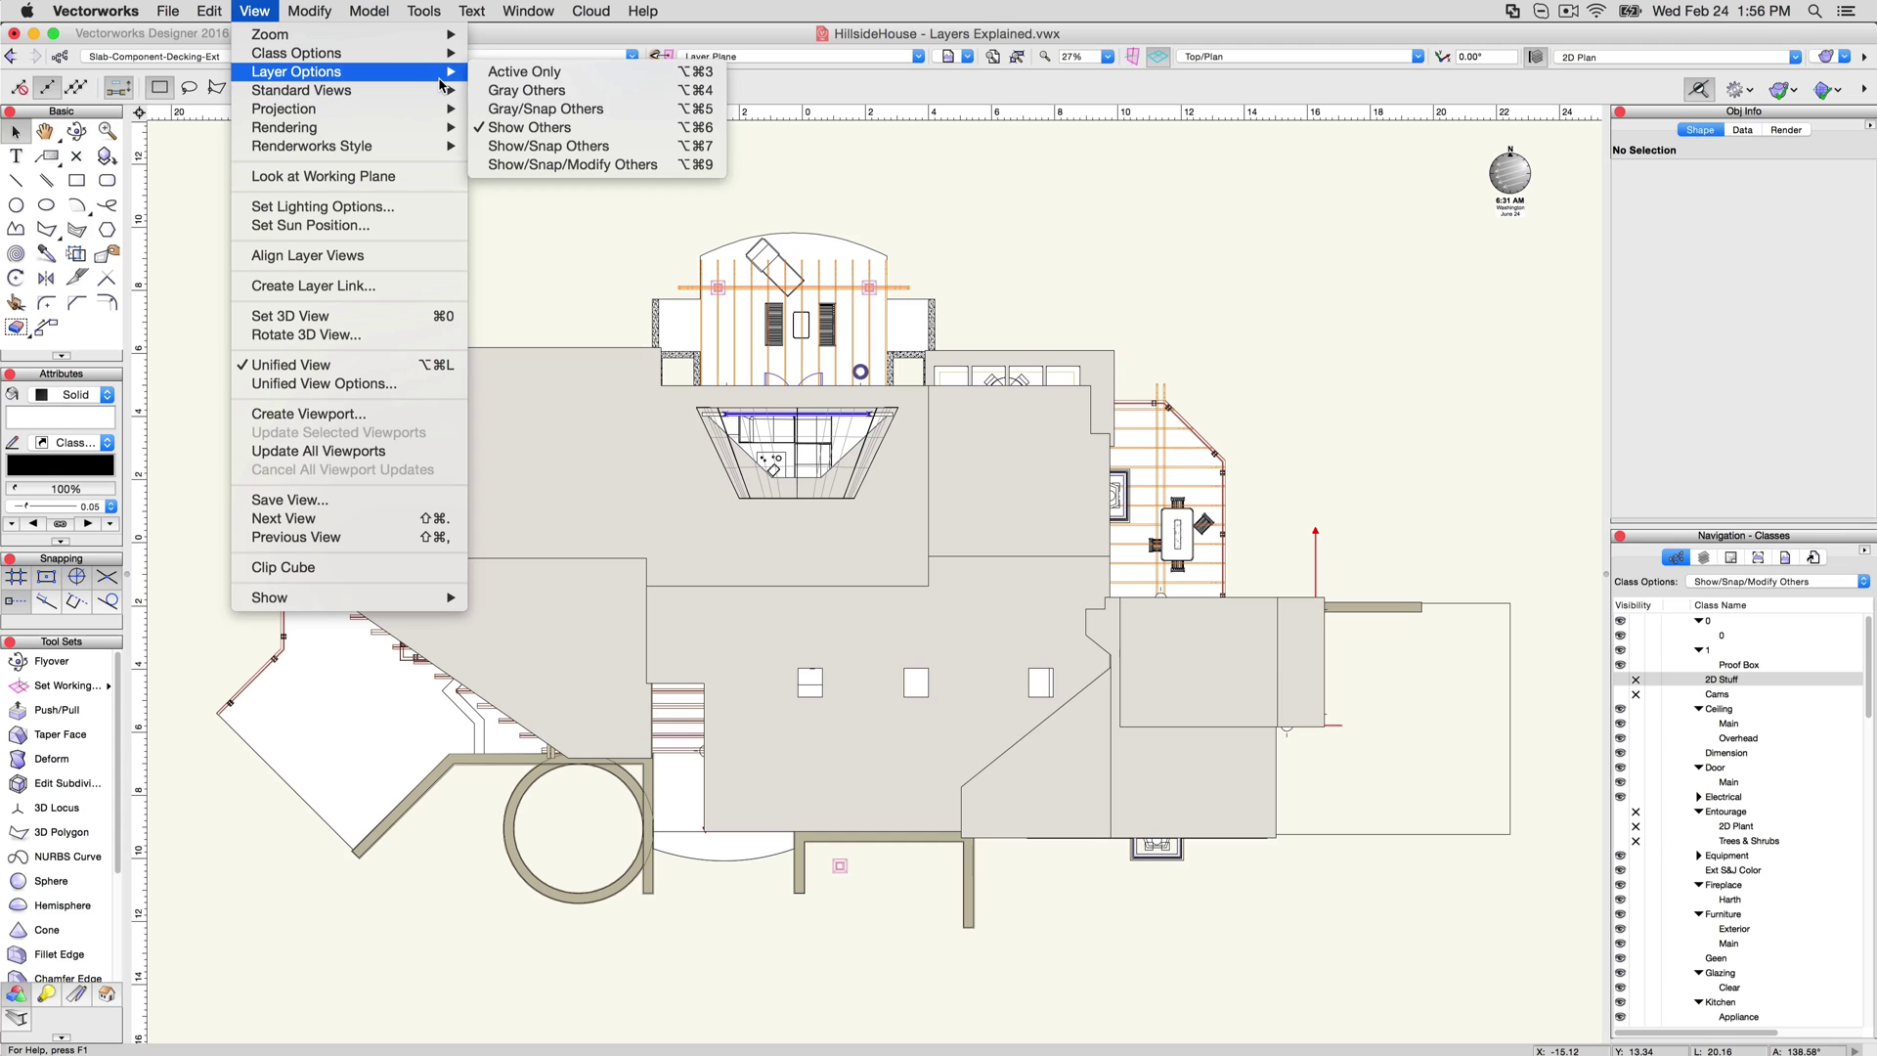
left_click(526, 110)
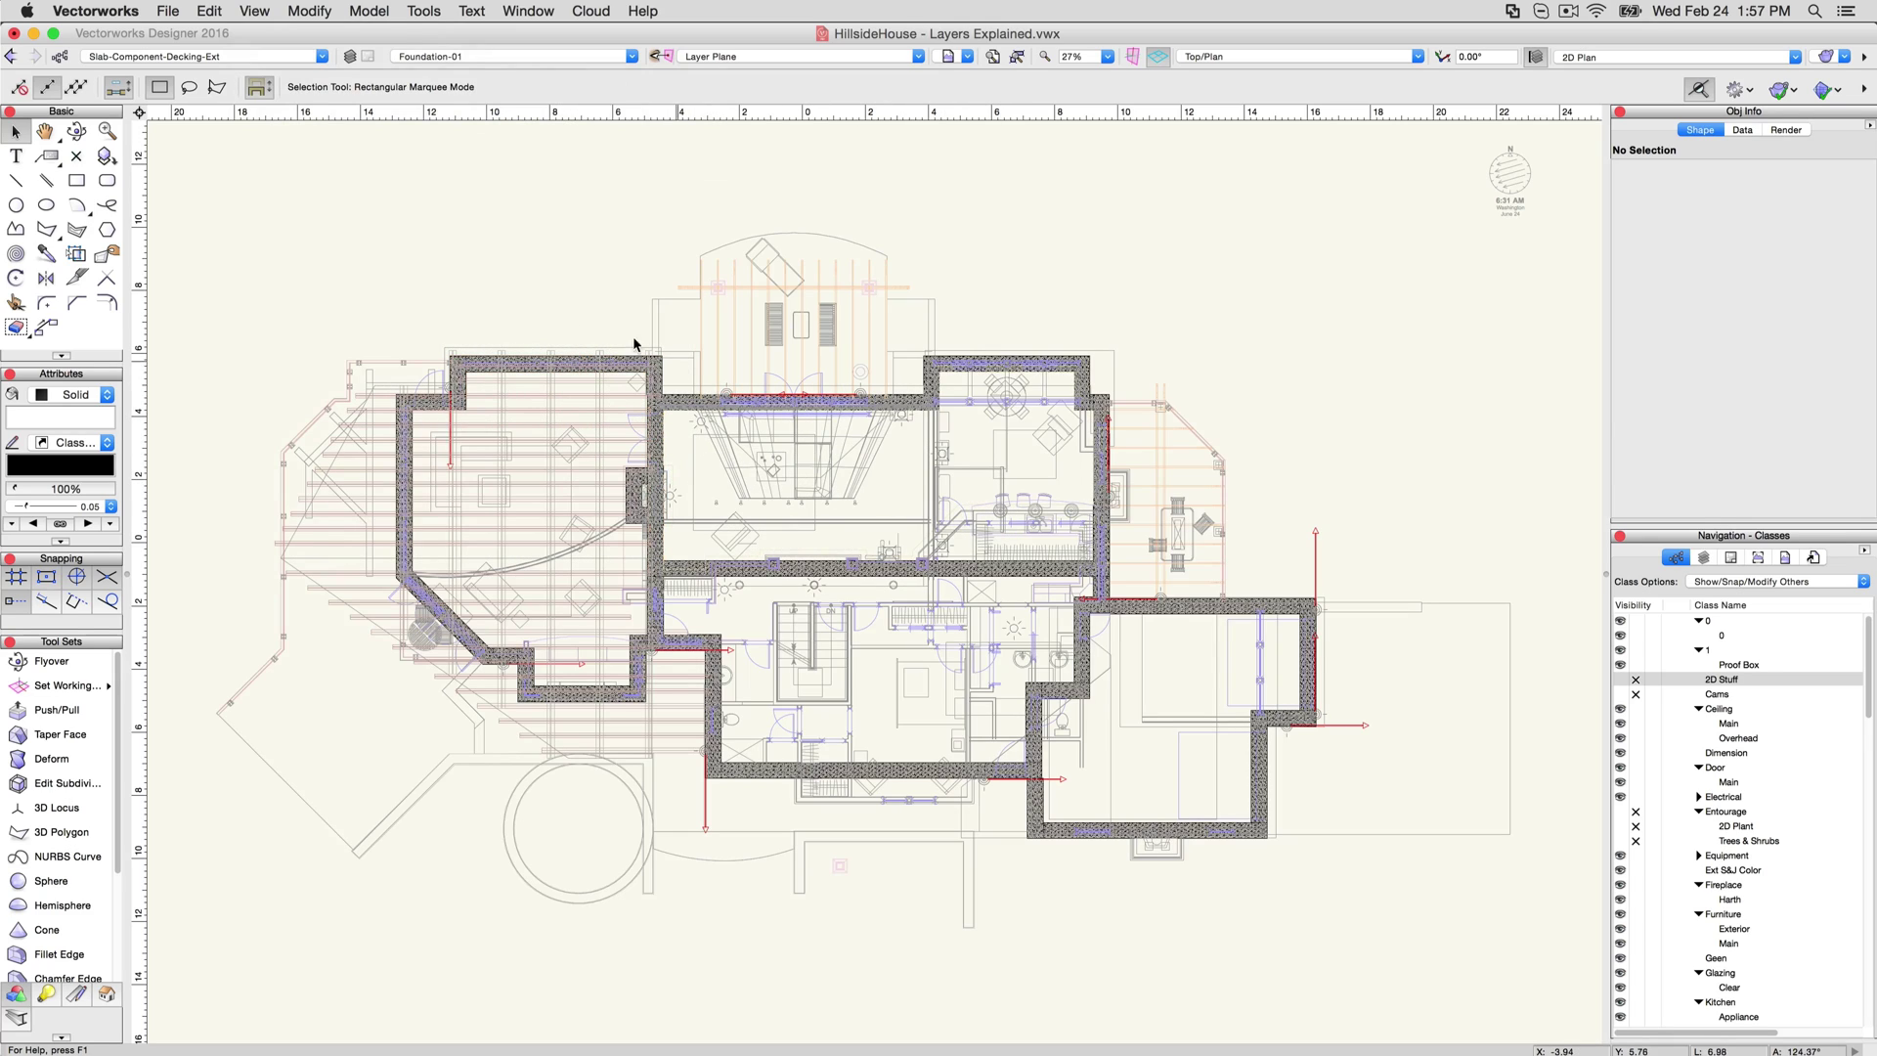
Set the layer options to Active Only and switch the active design layer to Floor-1 and then Sub Floor-2
left_click(254, 12)
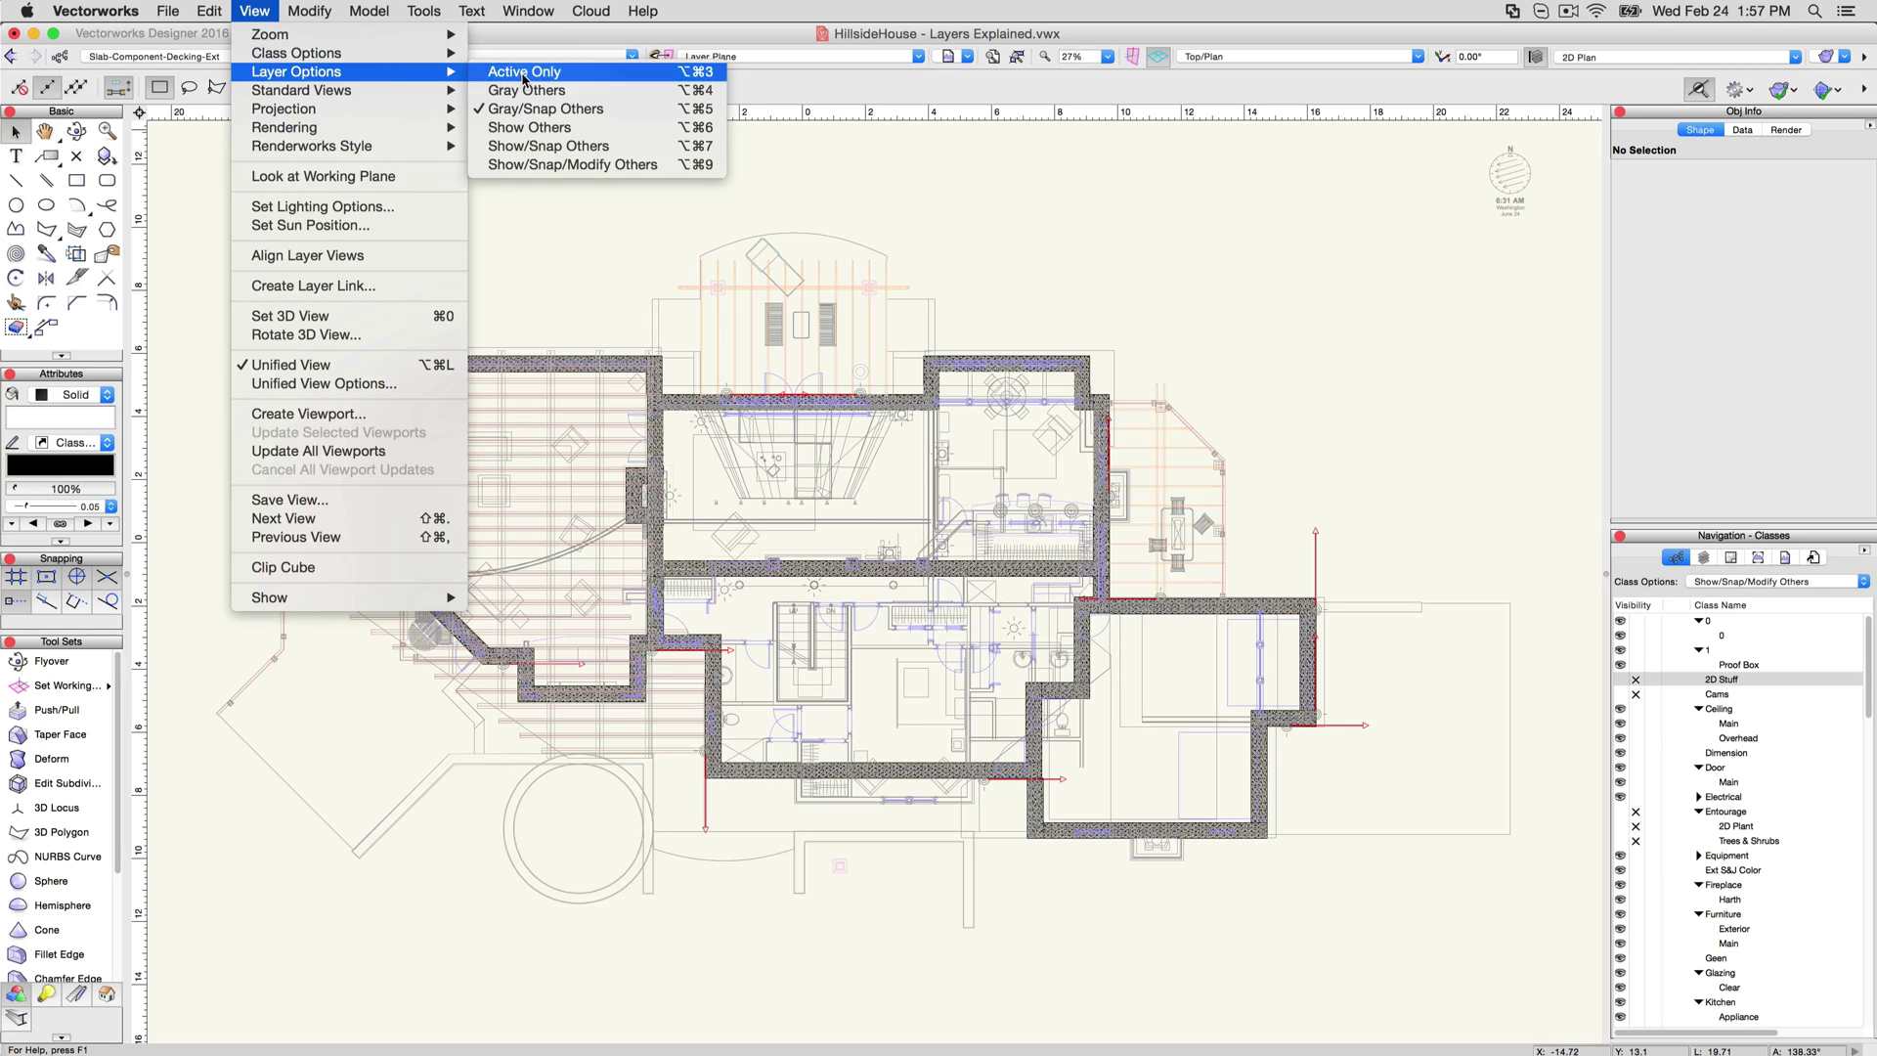
left_click(525, 73)
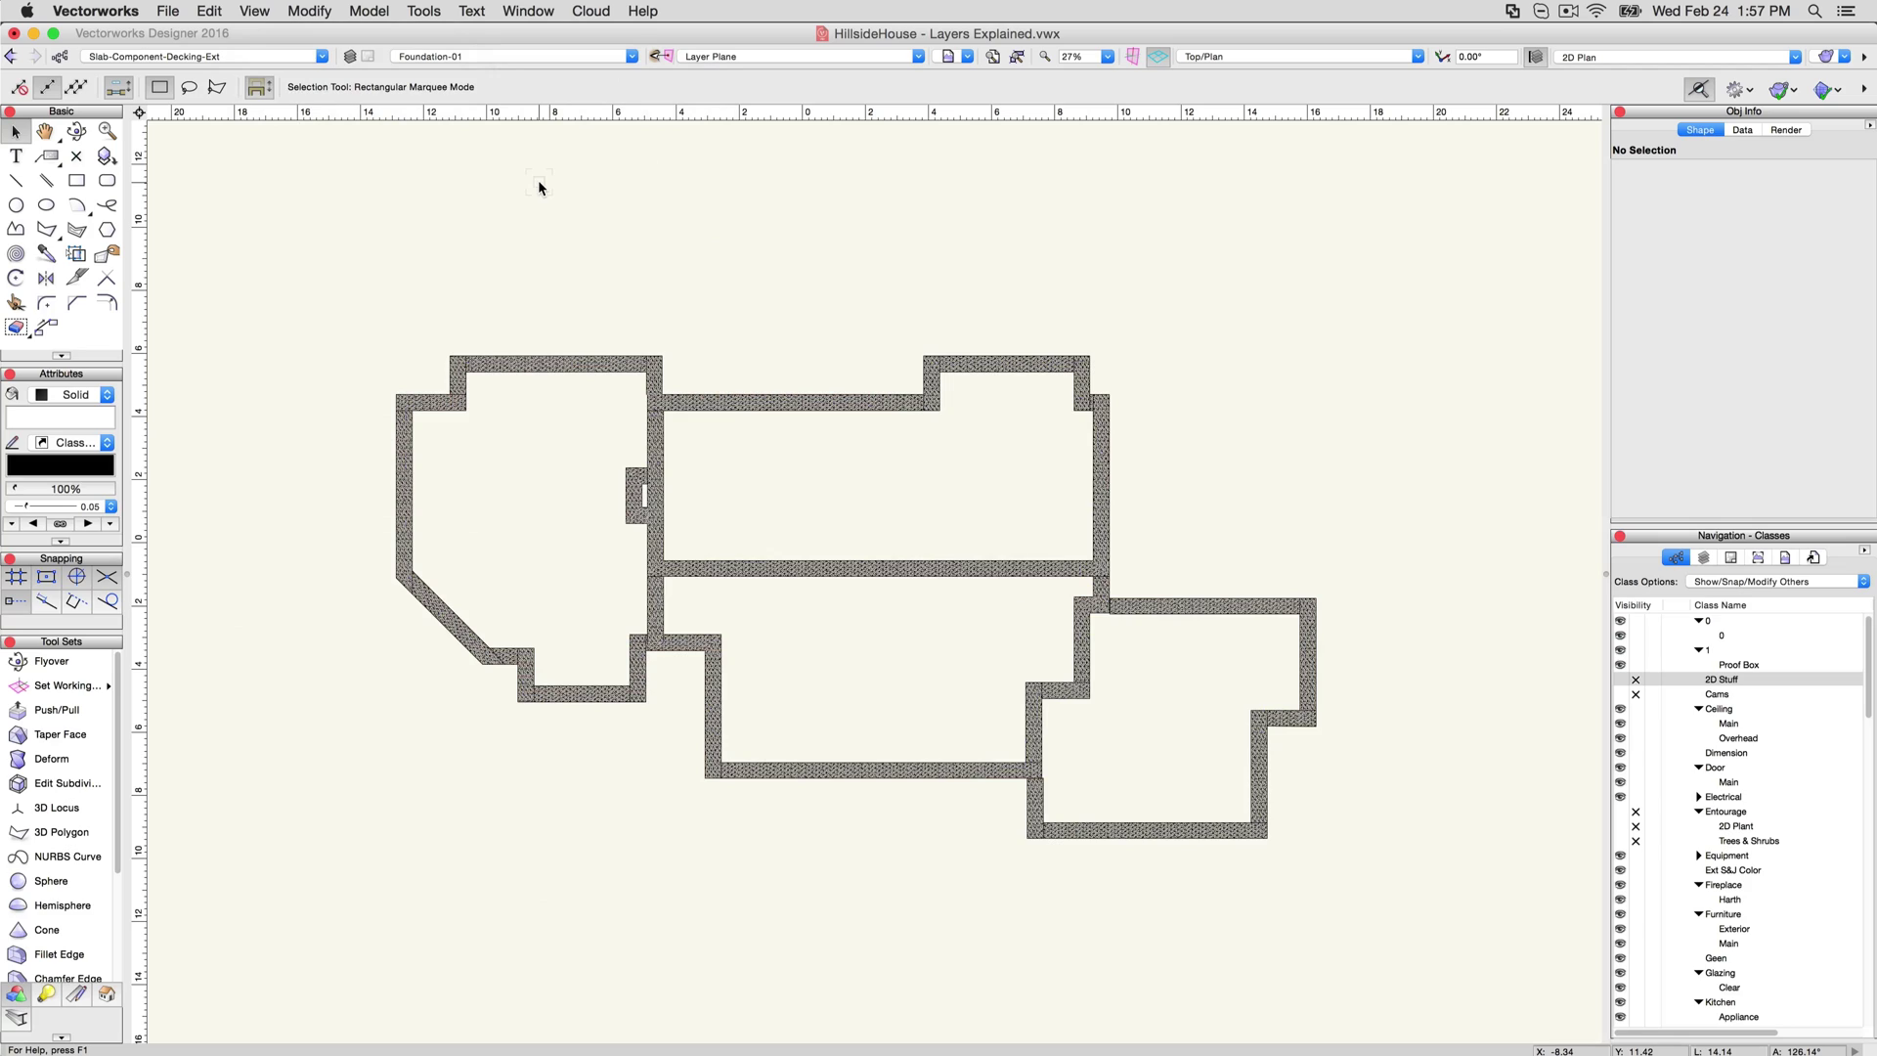
left_click(476, 59)
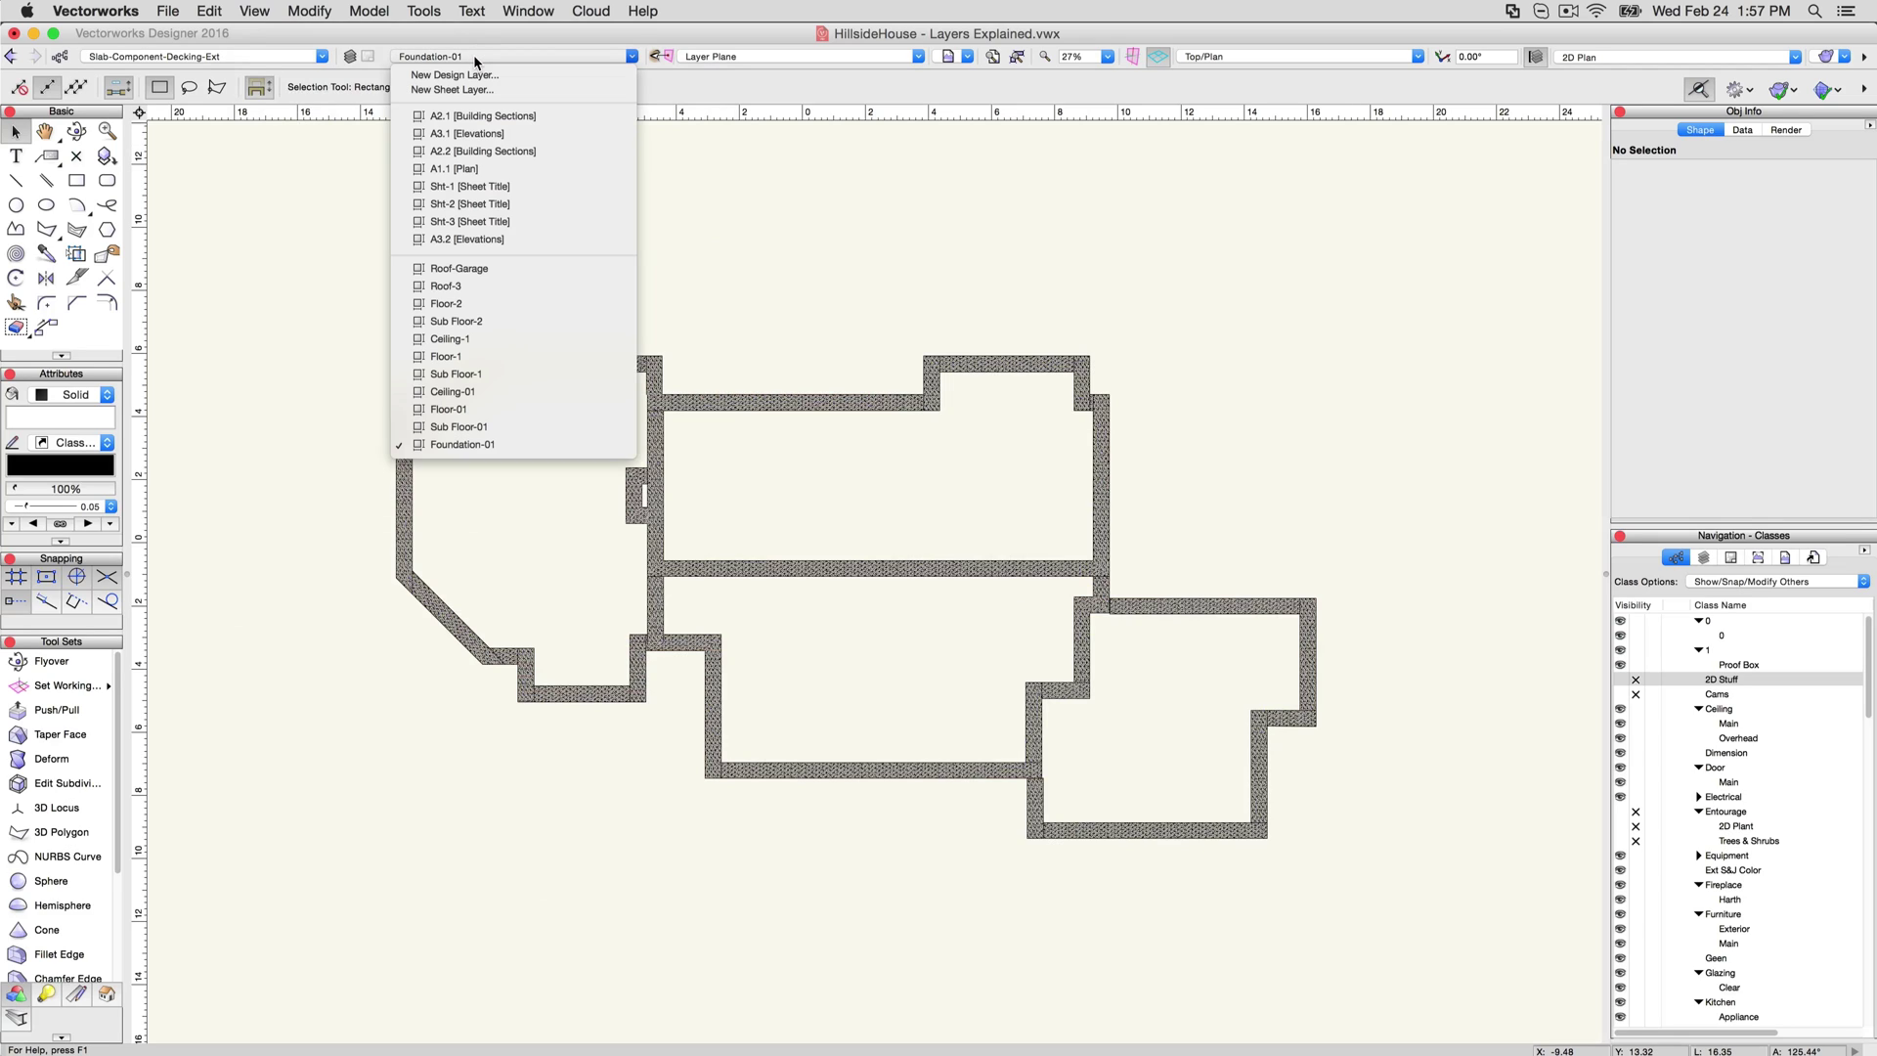
key("Escape")
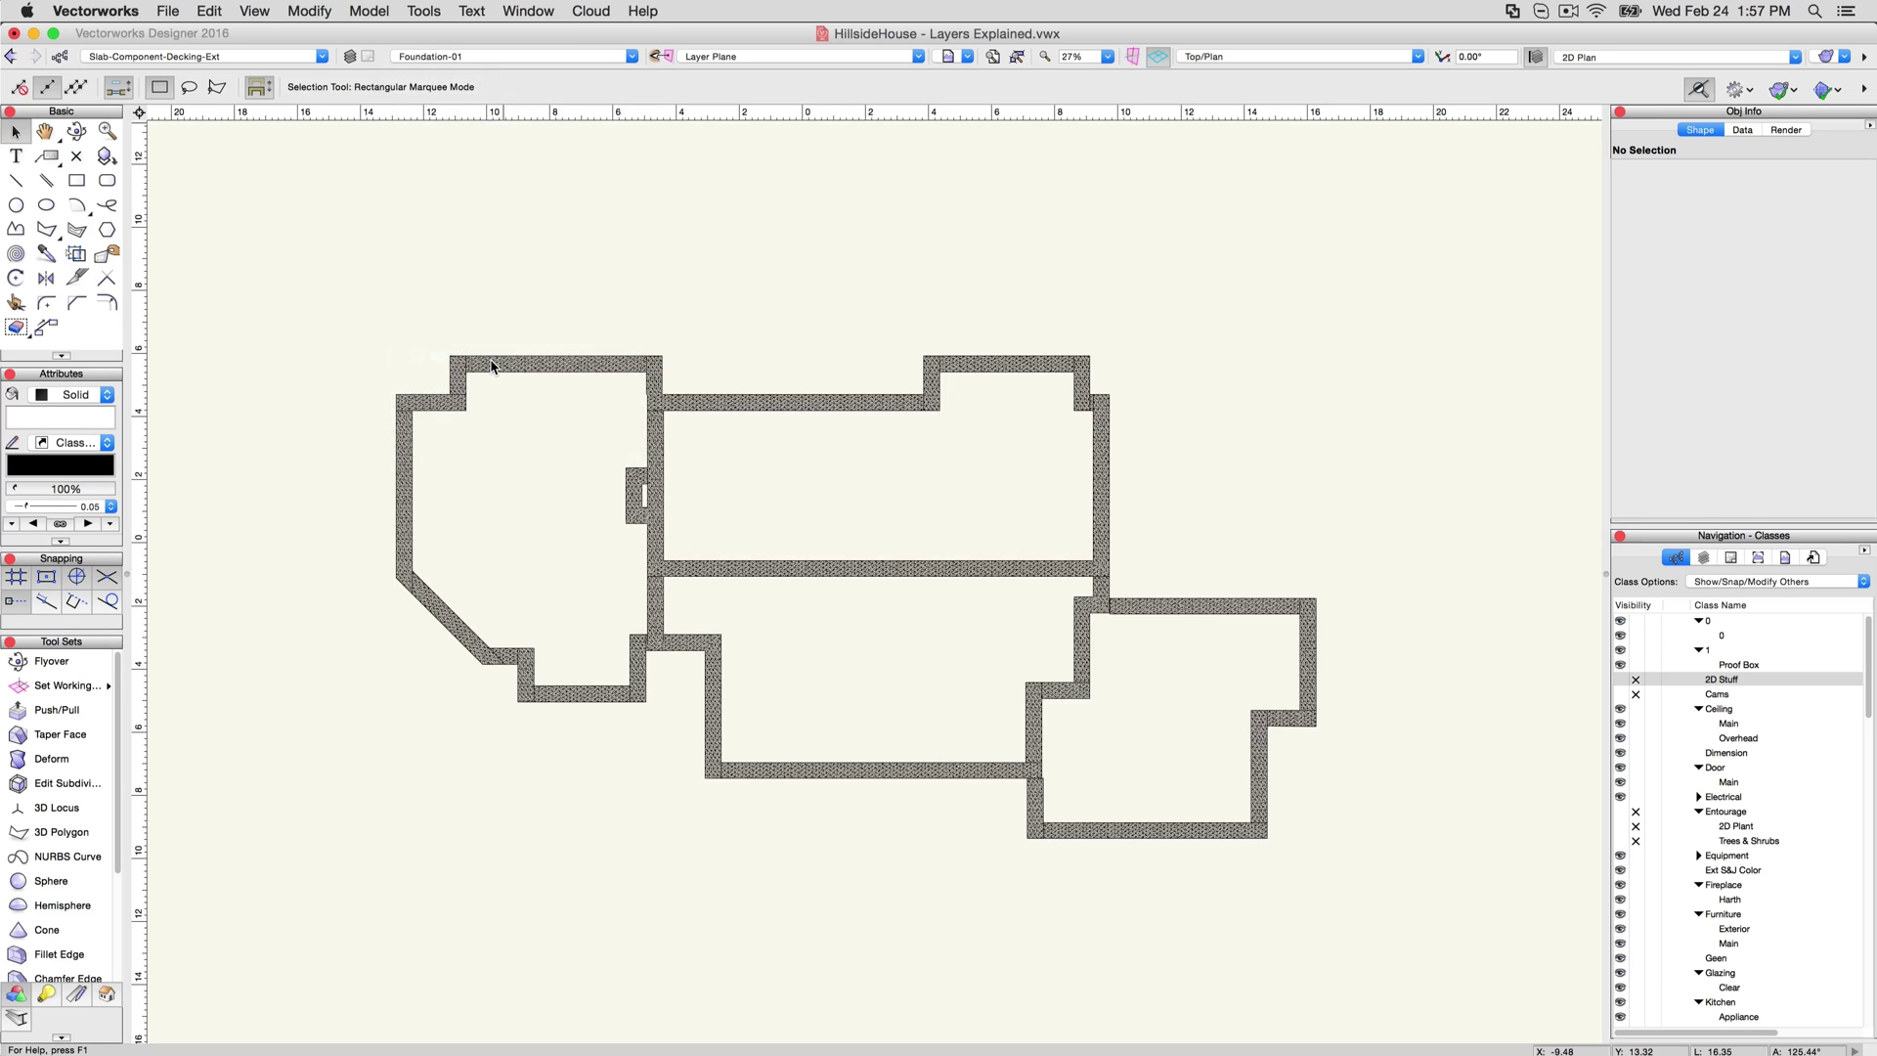
left_click(463, 59)
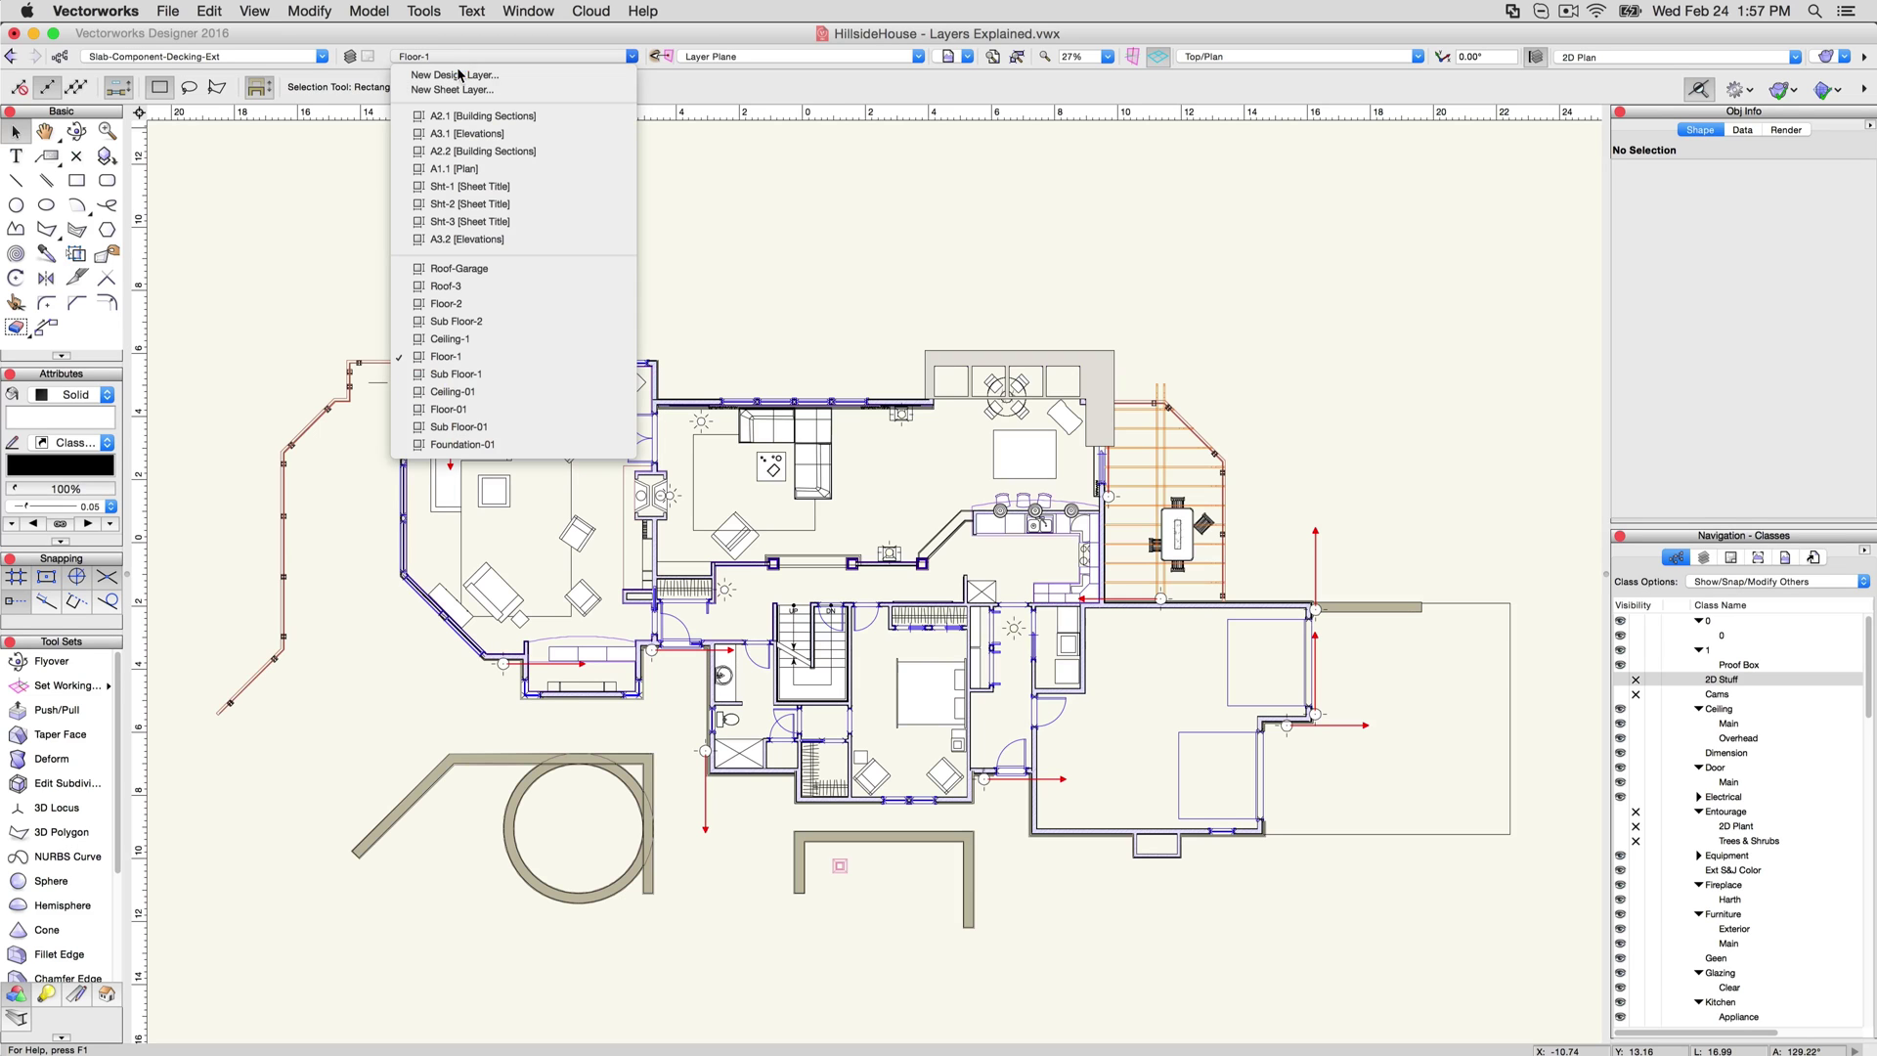
left_click(472, 325)
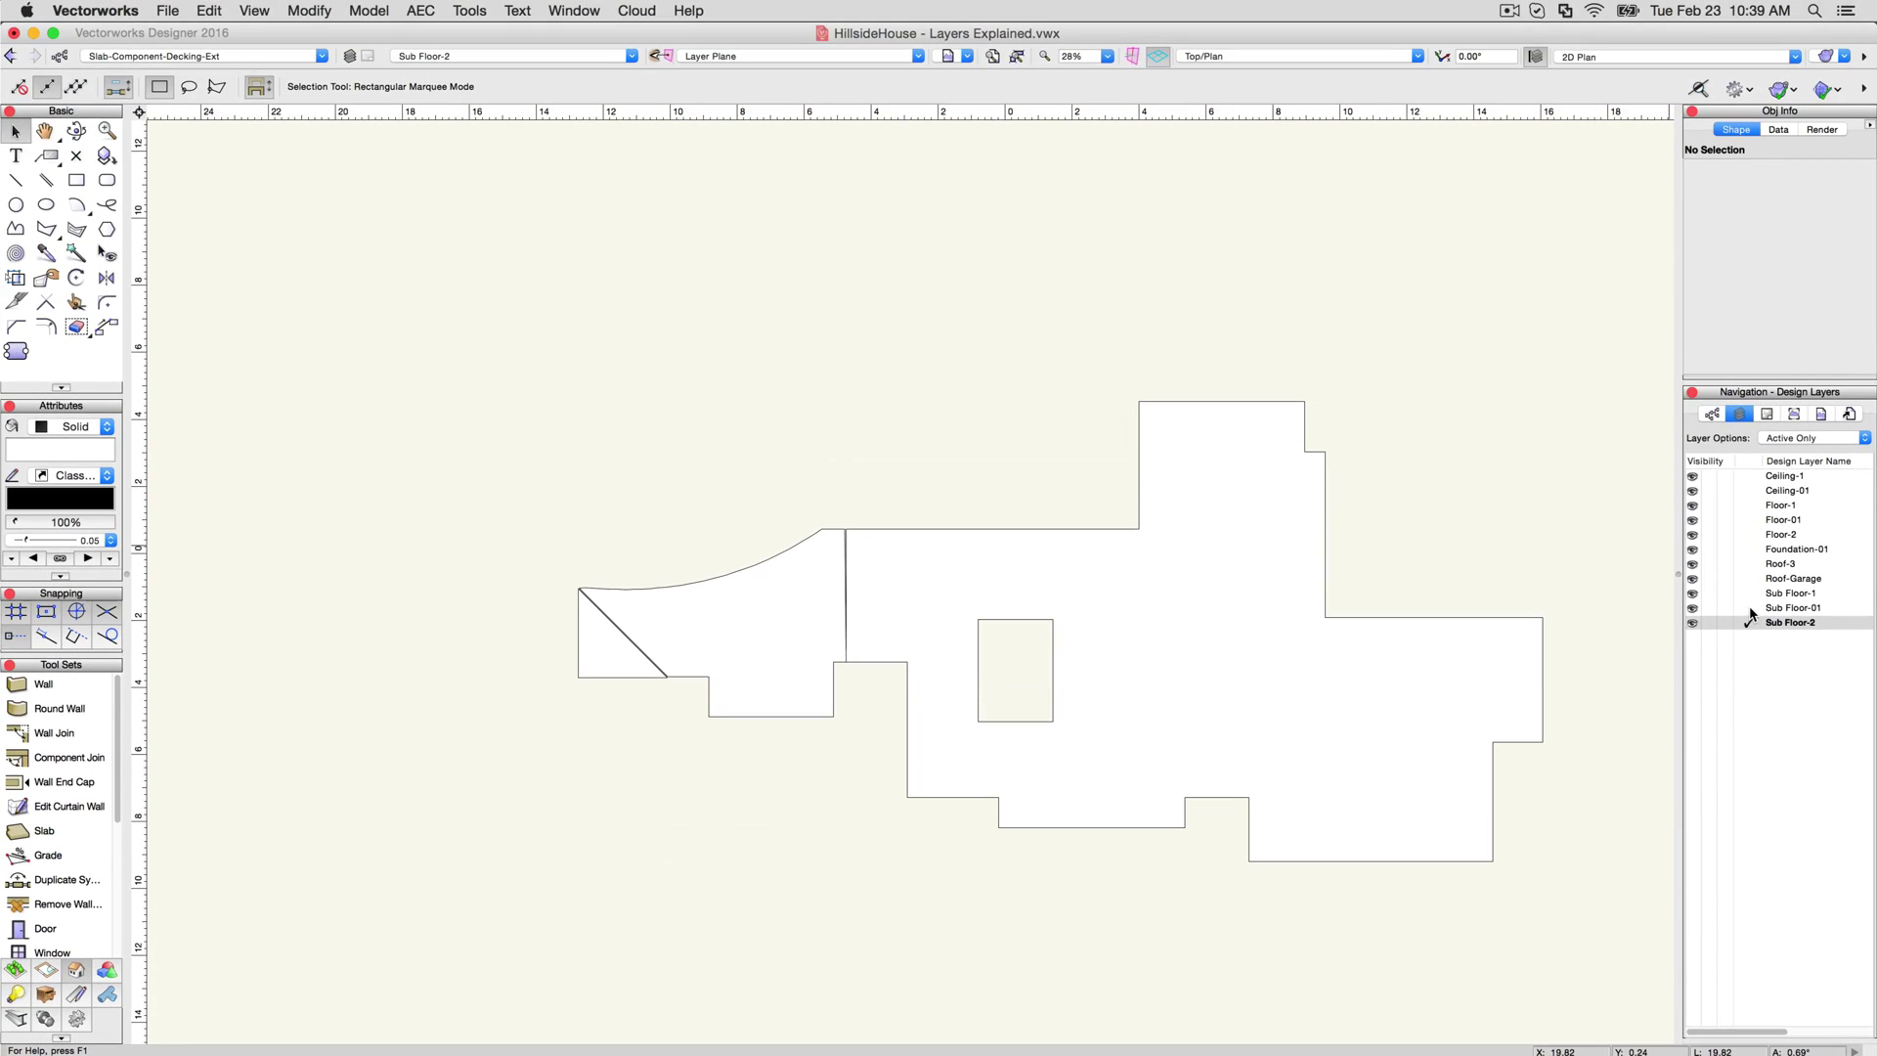
View Sub Floor-01, Sub Floor-1, Roof-Garage, Roof-3 and Foundation-01 individually by making each the active design layer
left_click(1750, 608)
left_click(1750, 594)
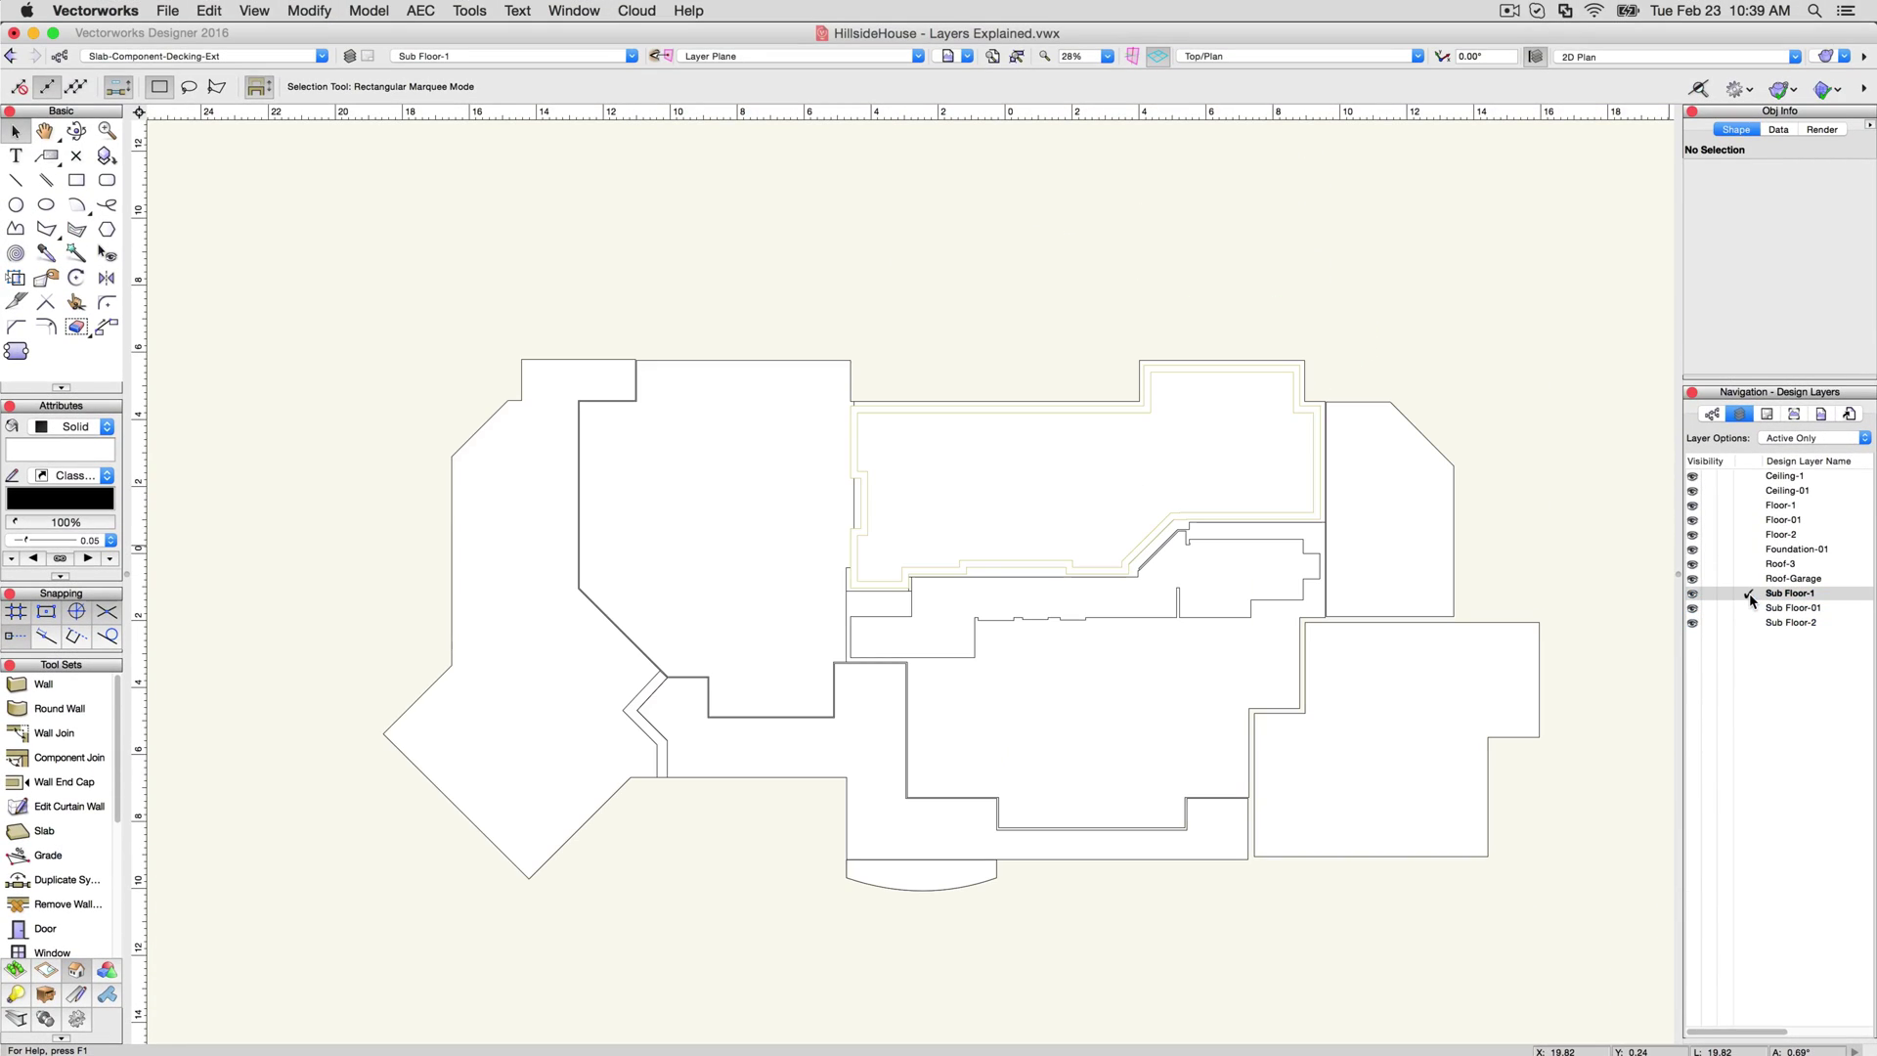
left_click(1749, 579)
left_click(1750, 564)
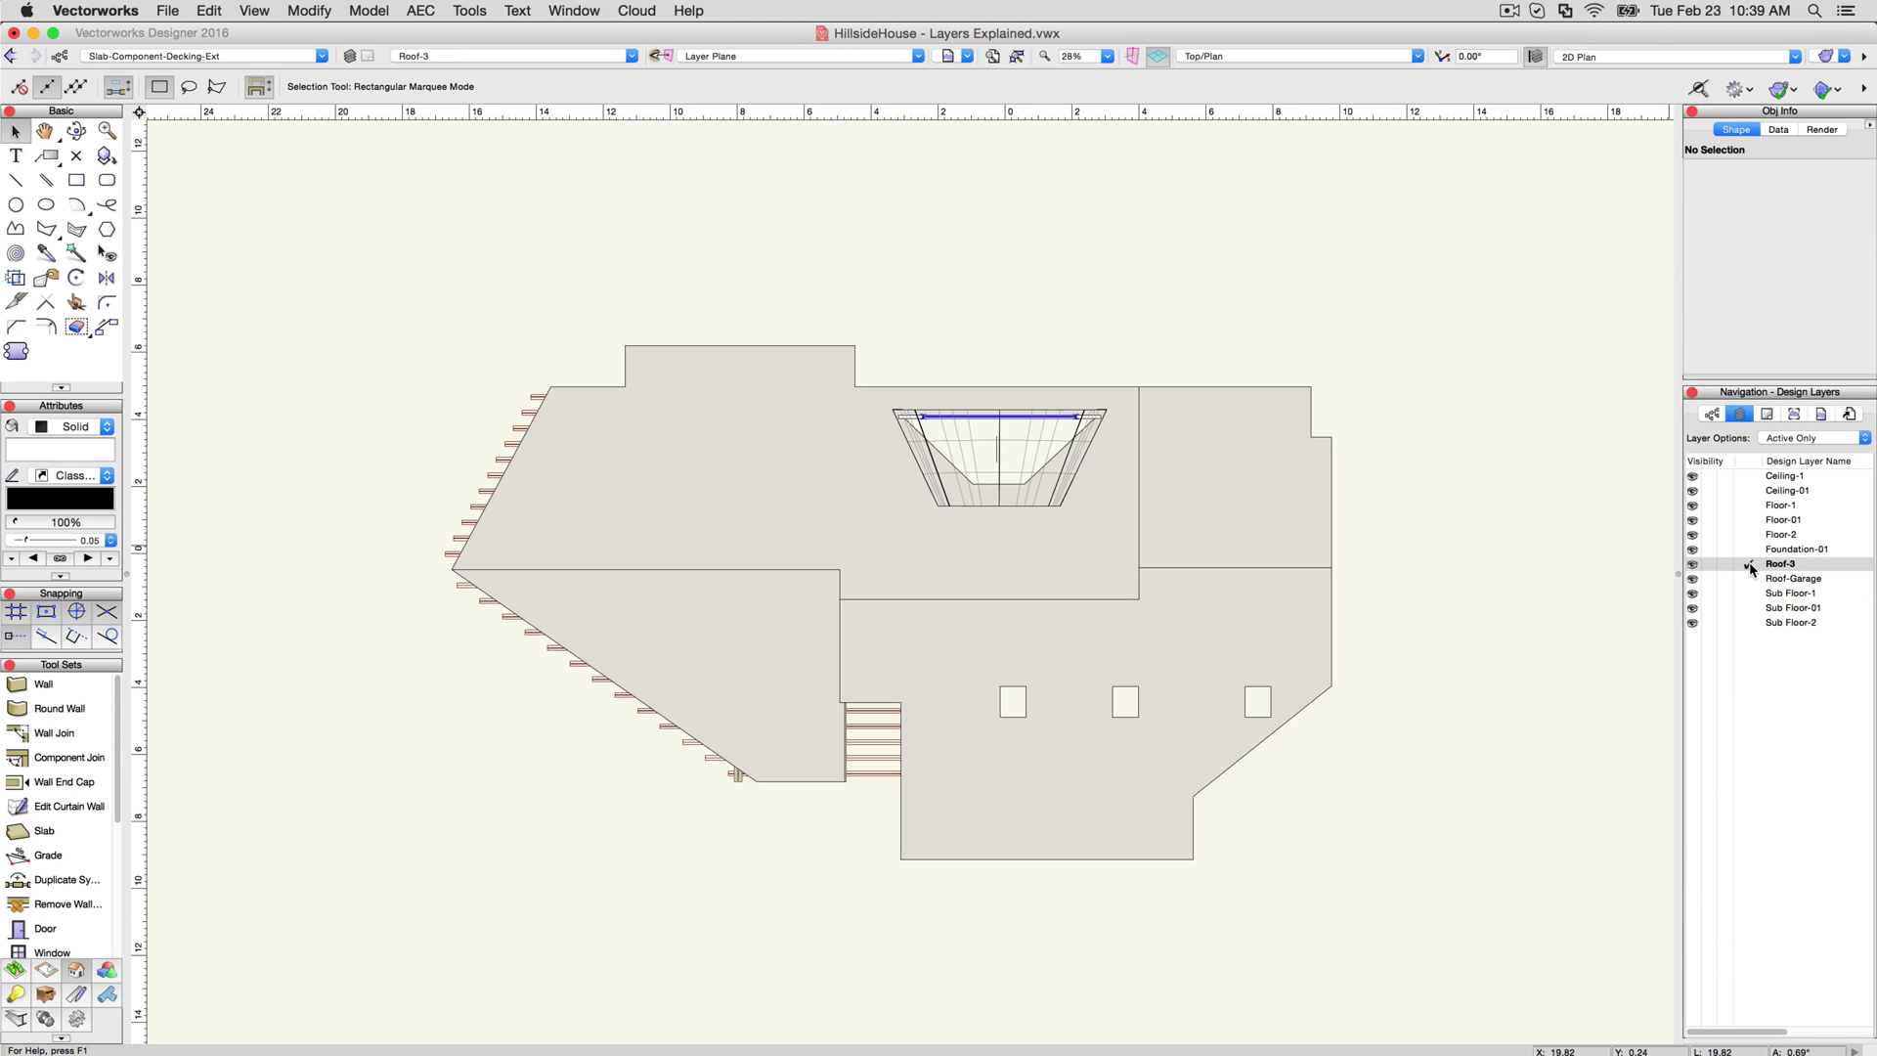
left_click(1749, 550)
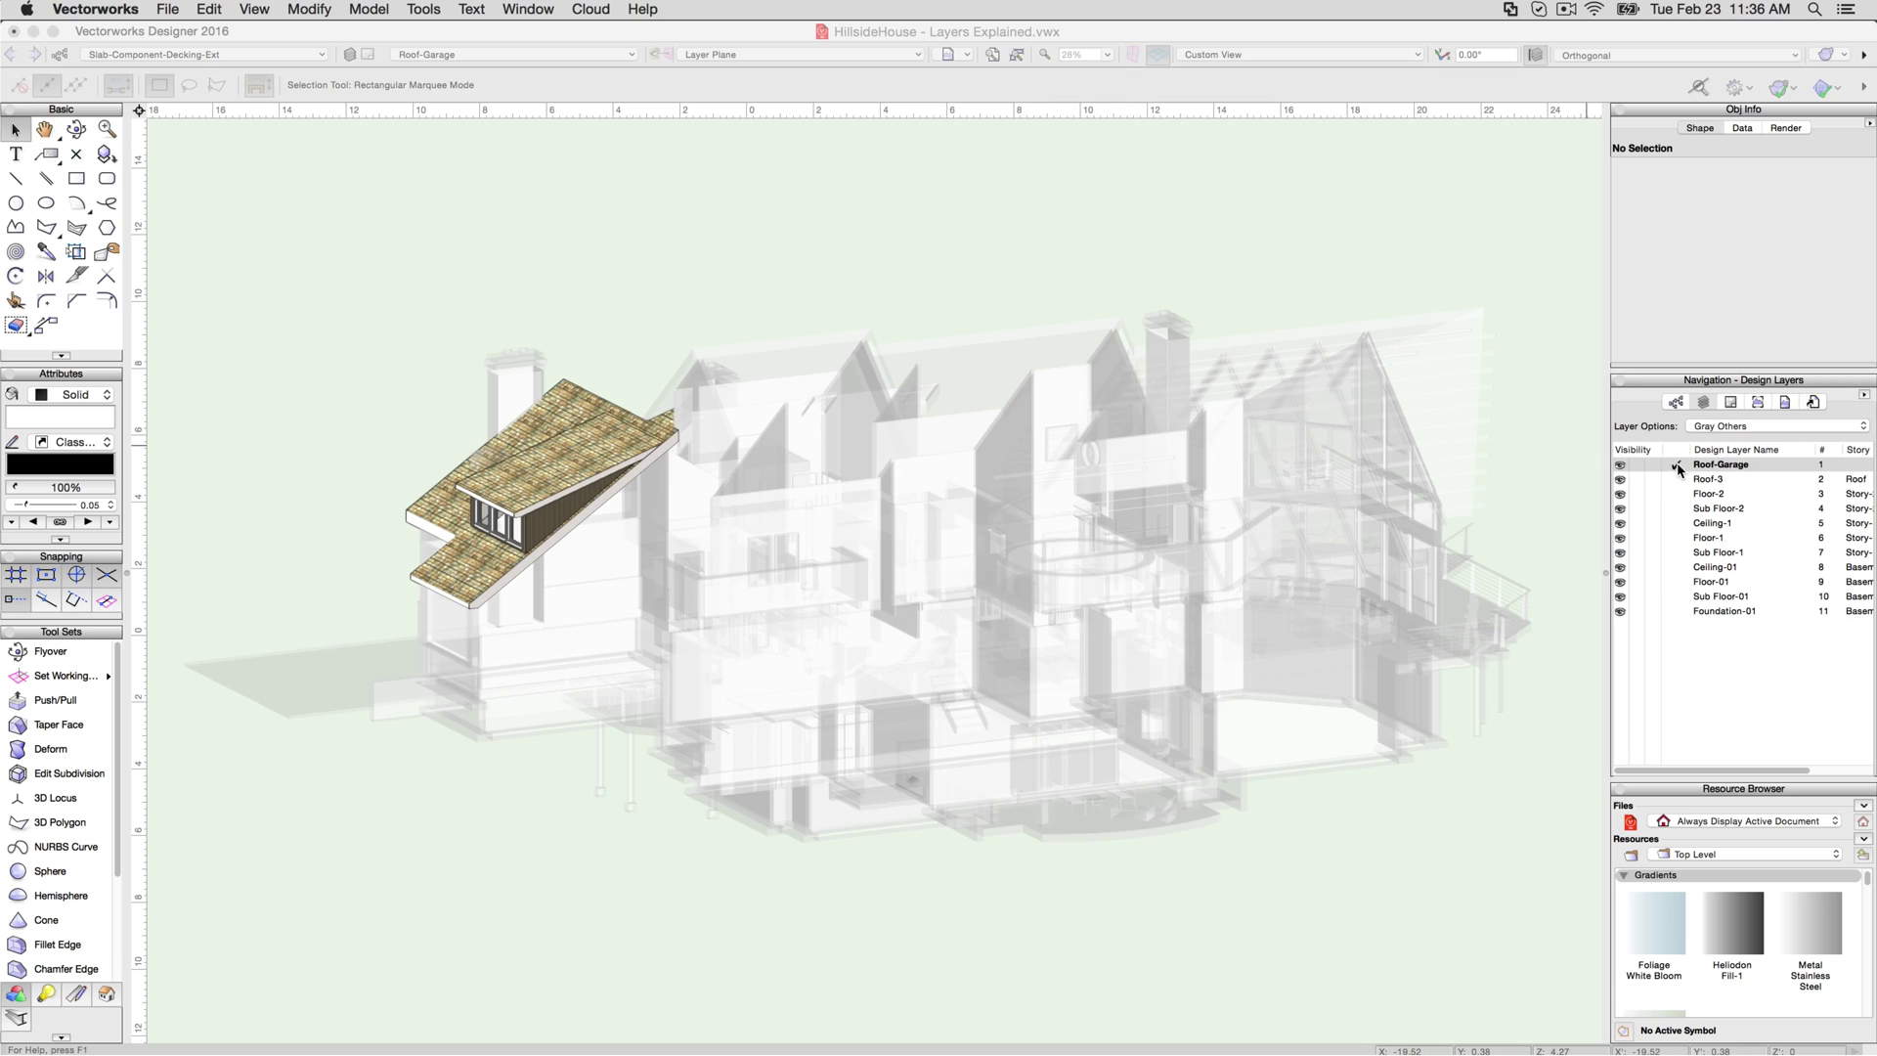
Isolate the Roof-Garage layer with the Active Only layer option, and change the option to show the other layers again
left_click(1722, 427)
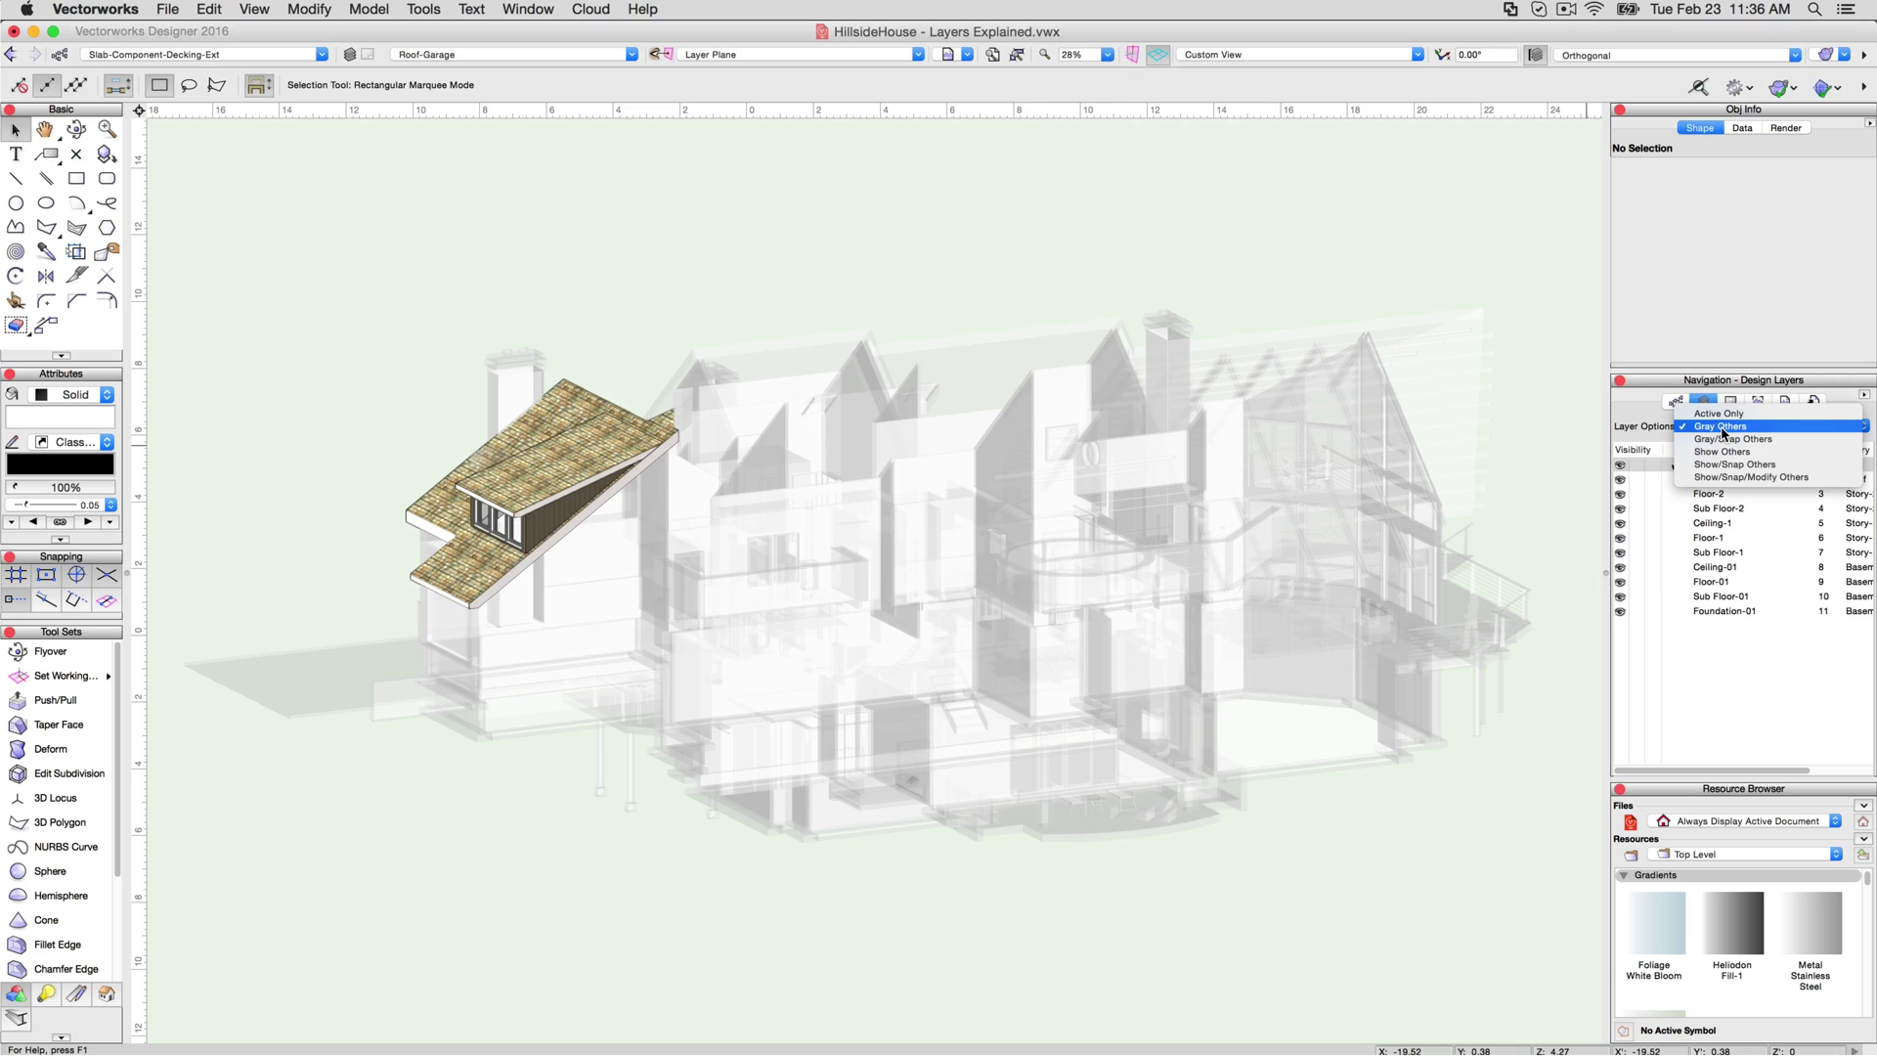
left_click(1722, 414)
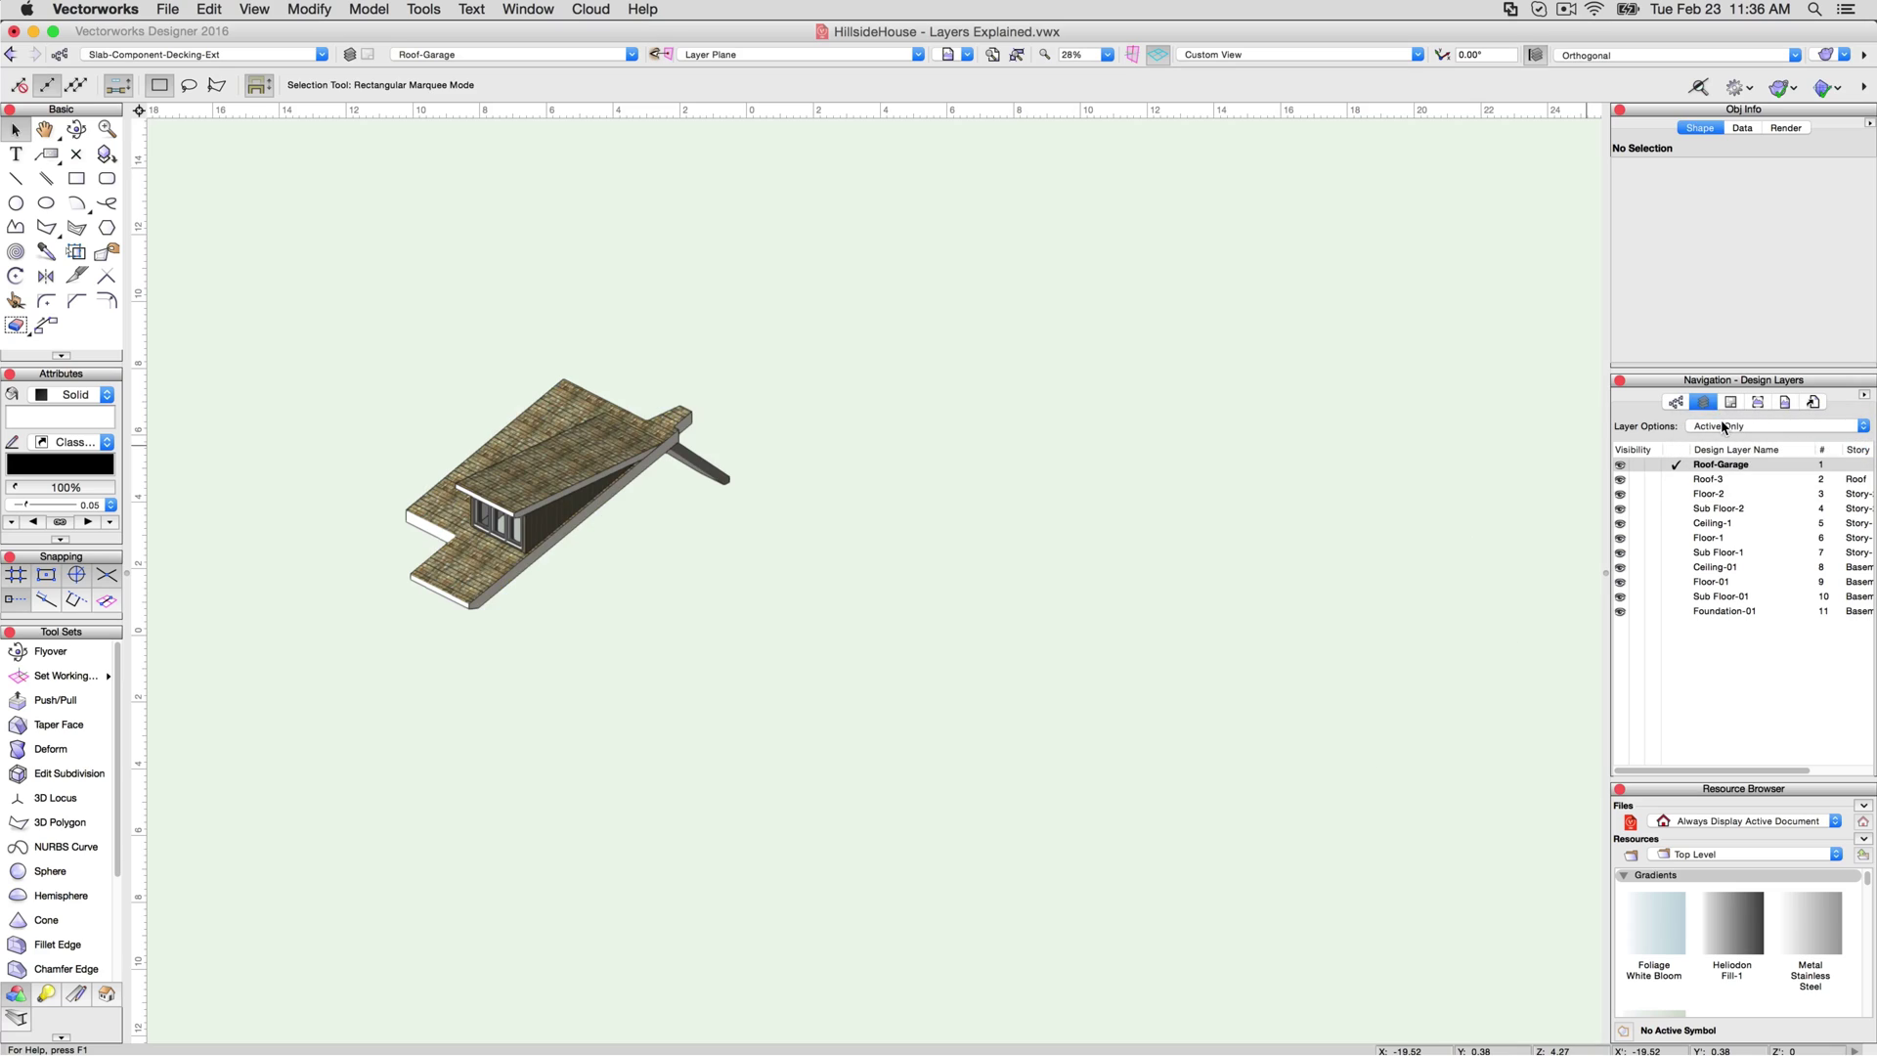
left_click(1723, 427)
left_click(1724, 475)
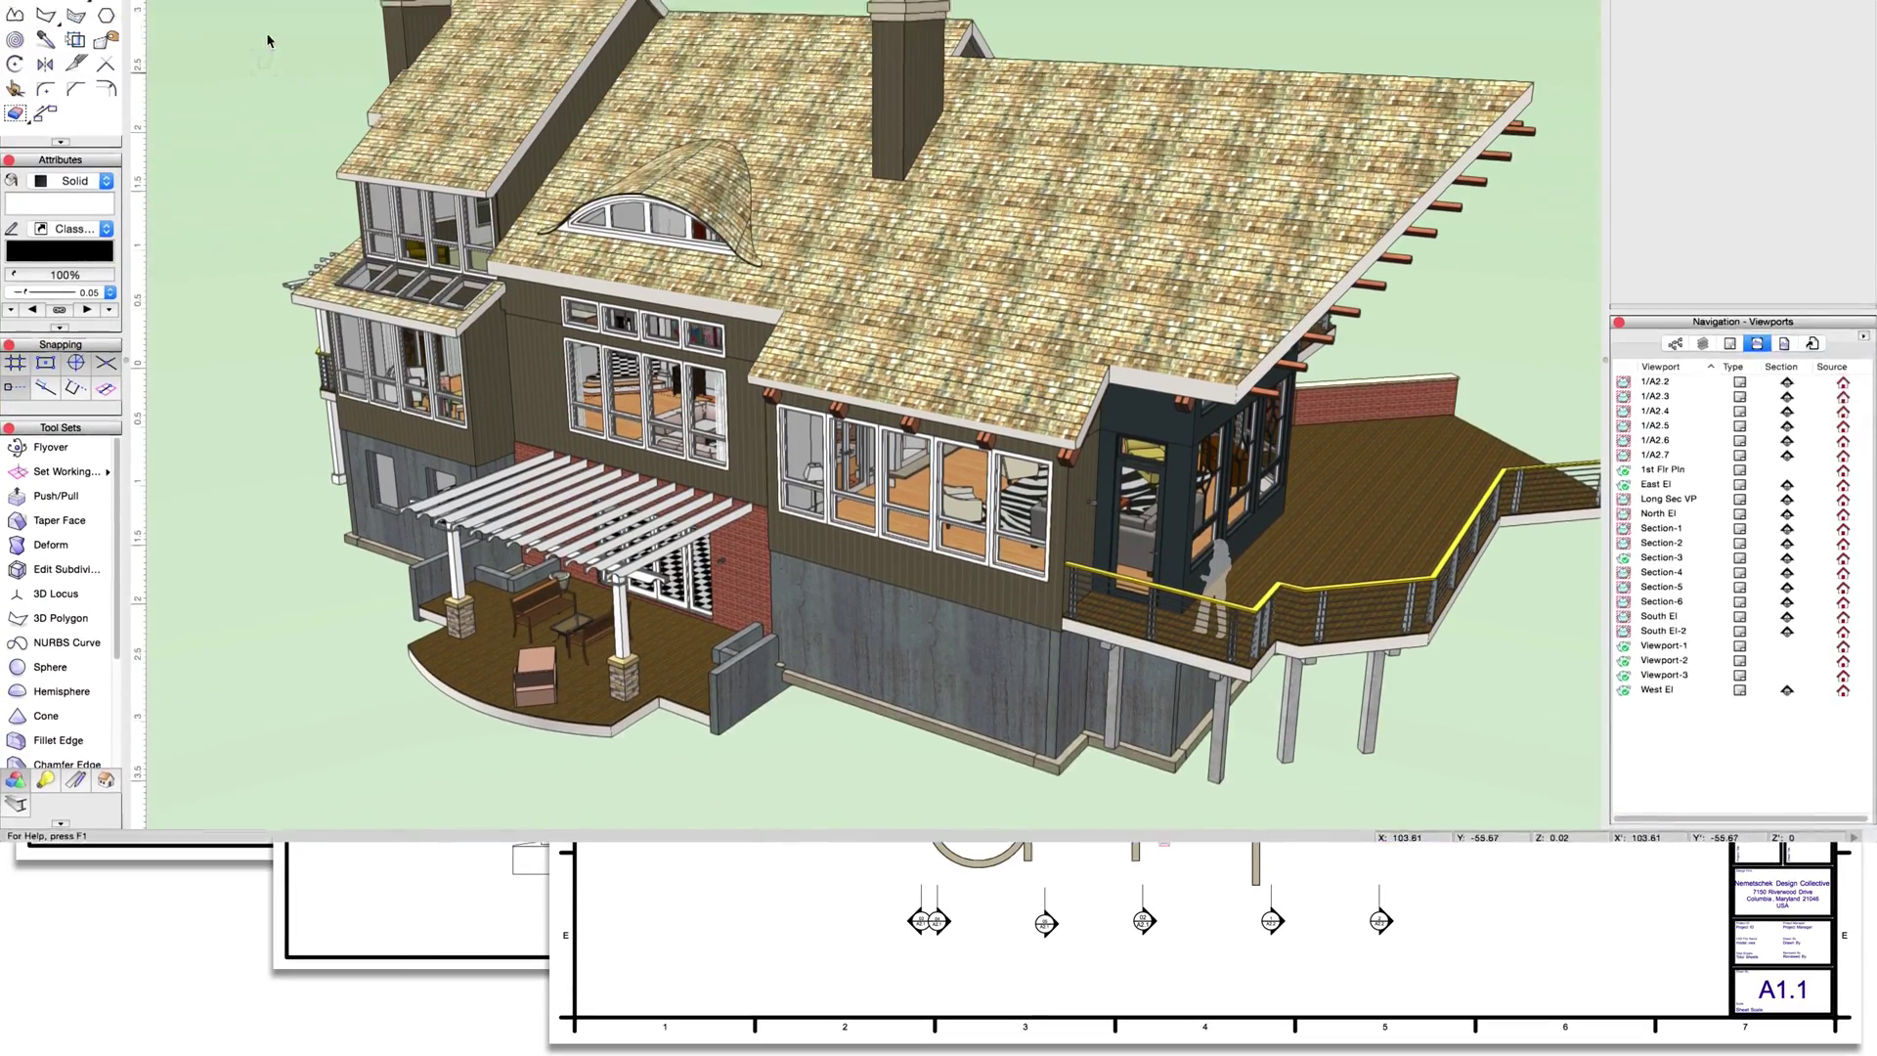
Start creating a viewport from the 3D view of the house and choose the layer to create it on
left_click(256, 11)
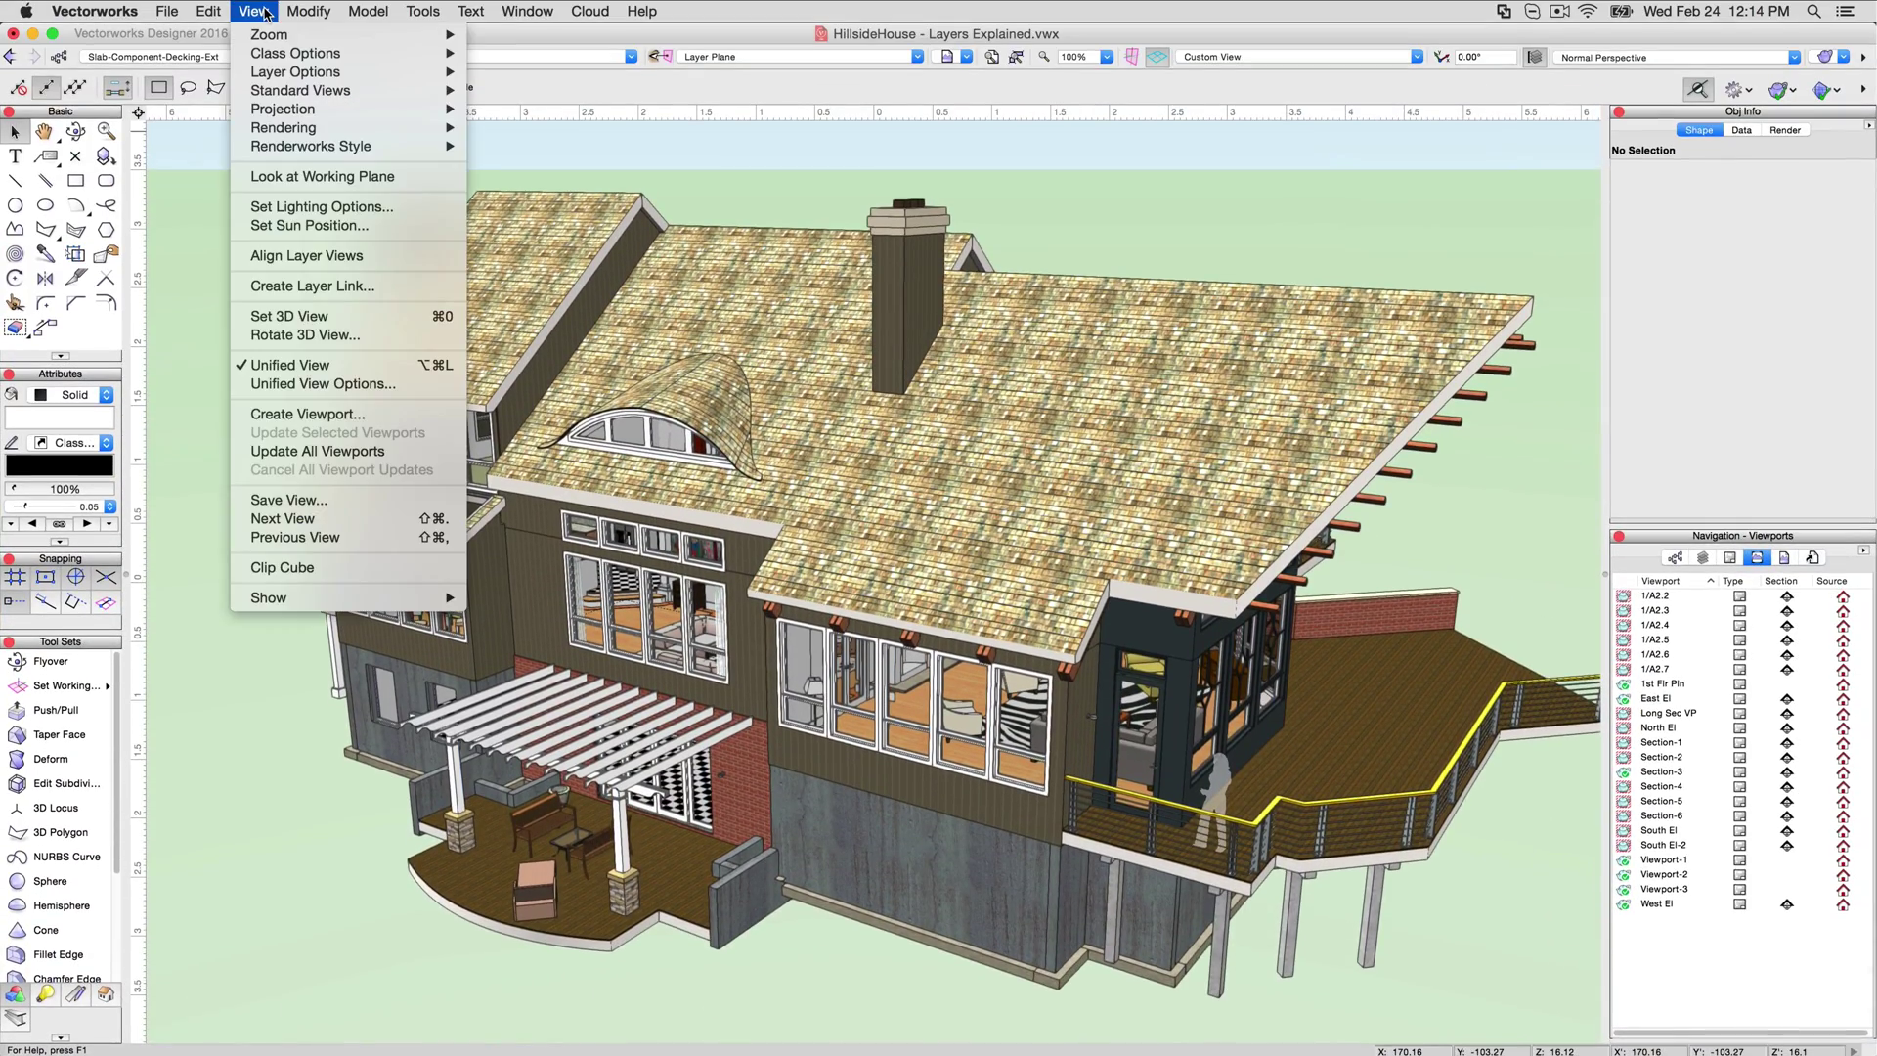
left_click(305, 414)
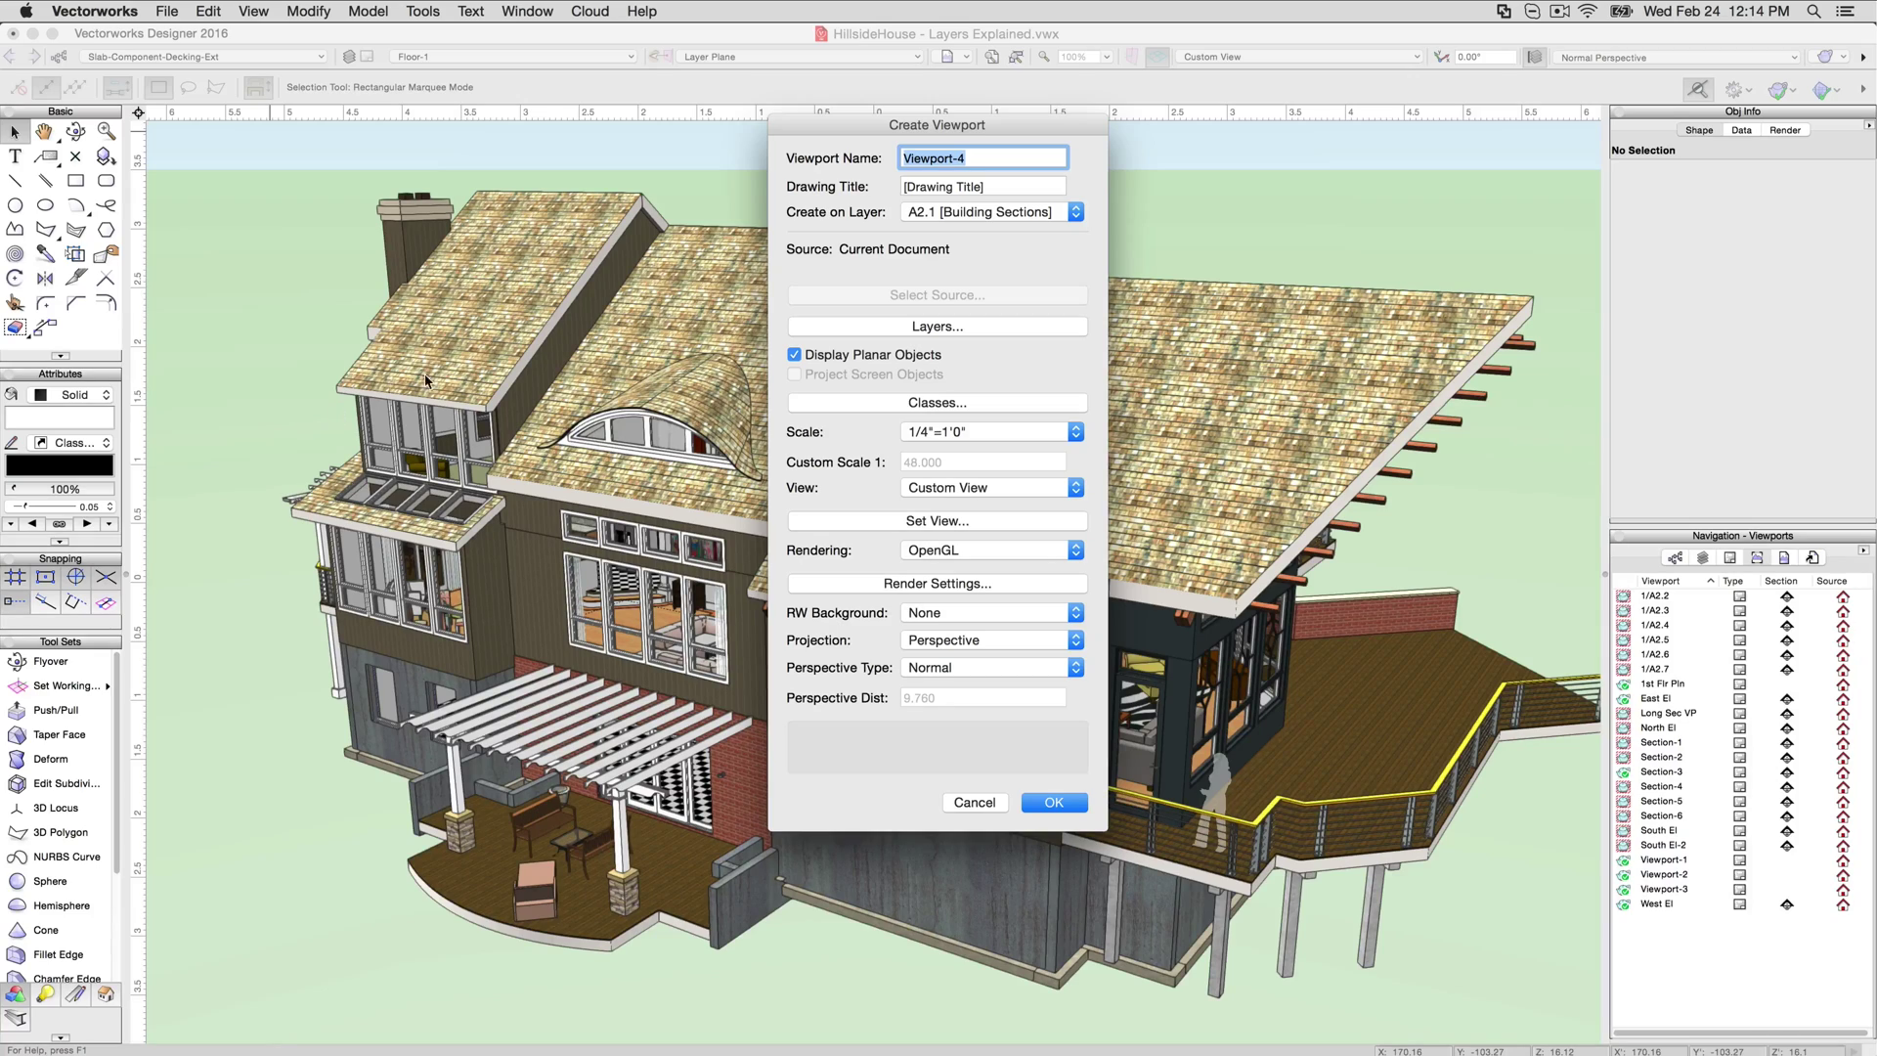
left_click(955, 209)
left_click(952, 167)
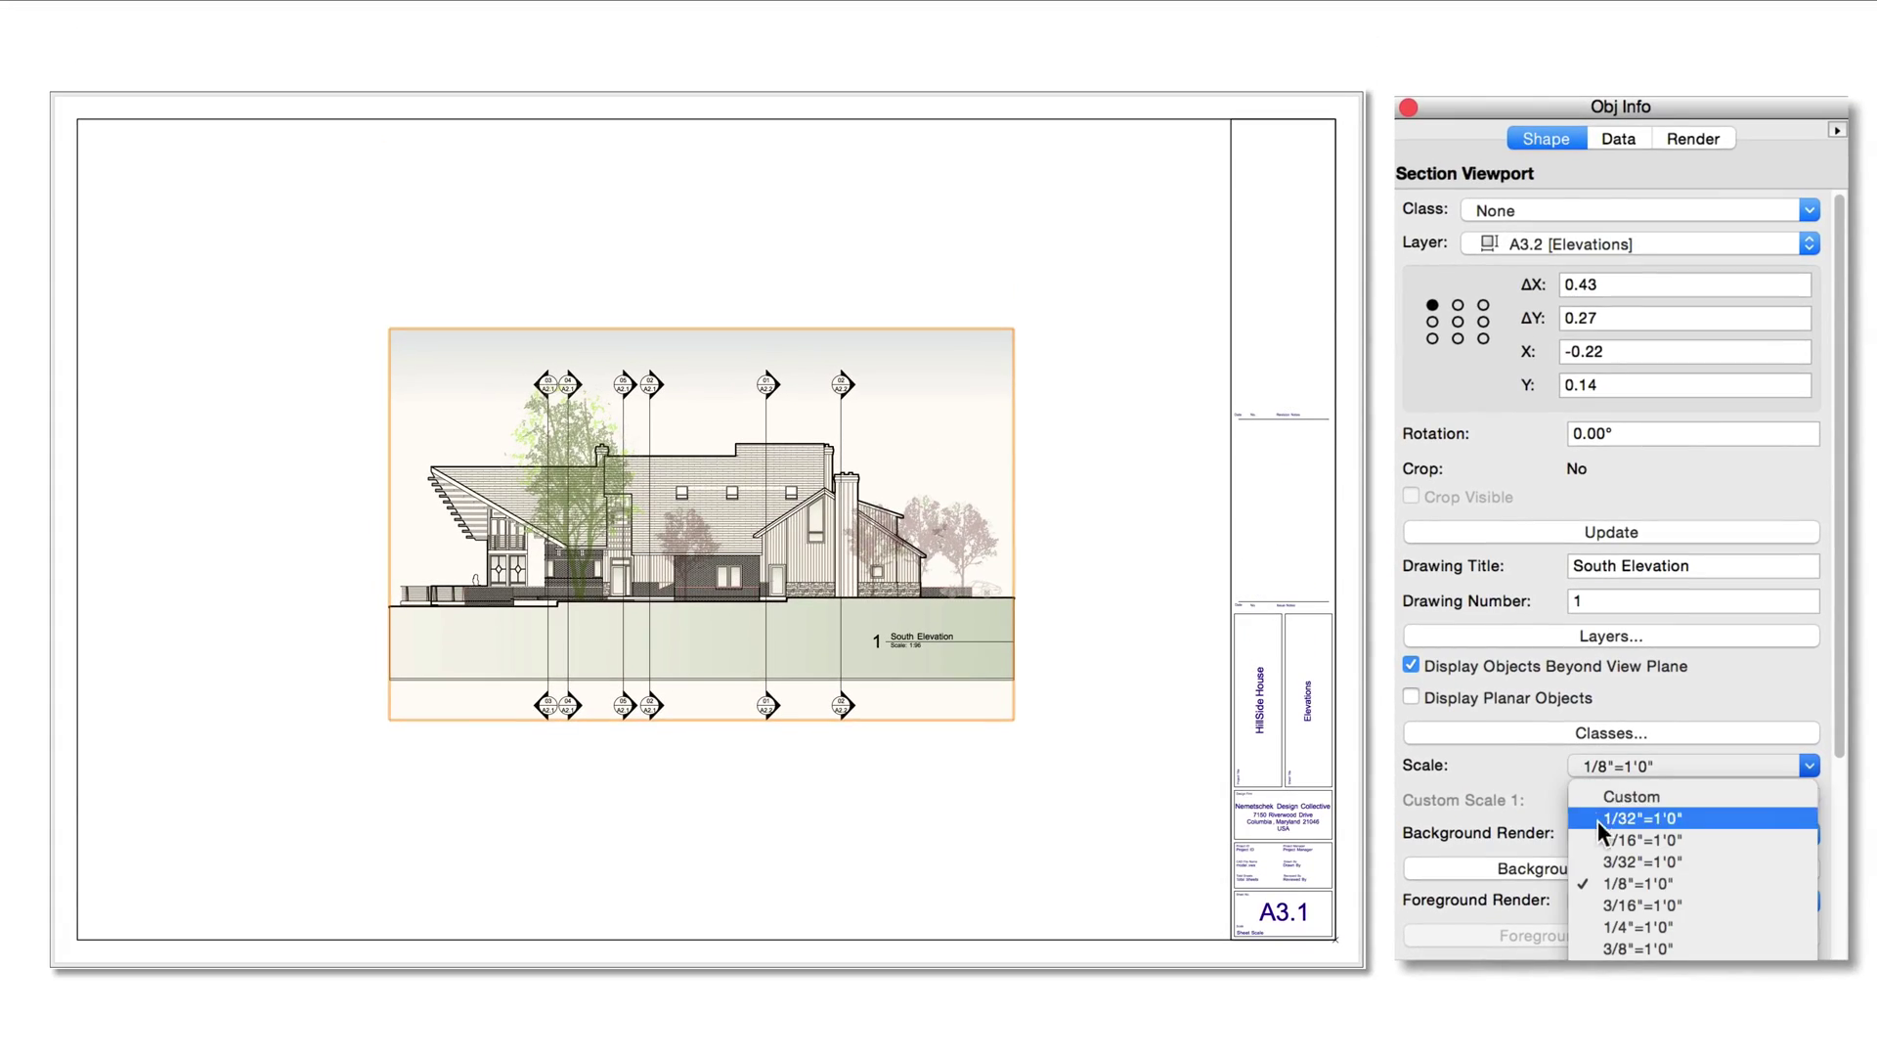
Set the South Elevation viewport's scale to 1/4"=1'0" and open its background render choices
left_click(1616, 925)
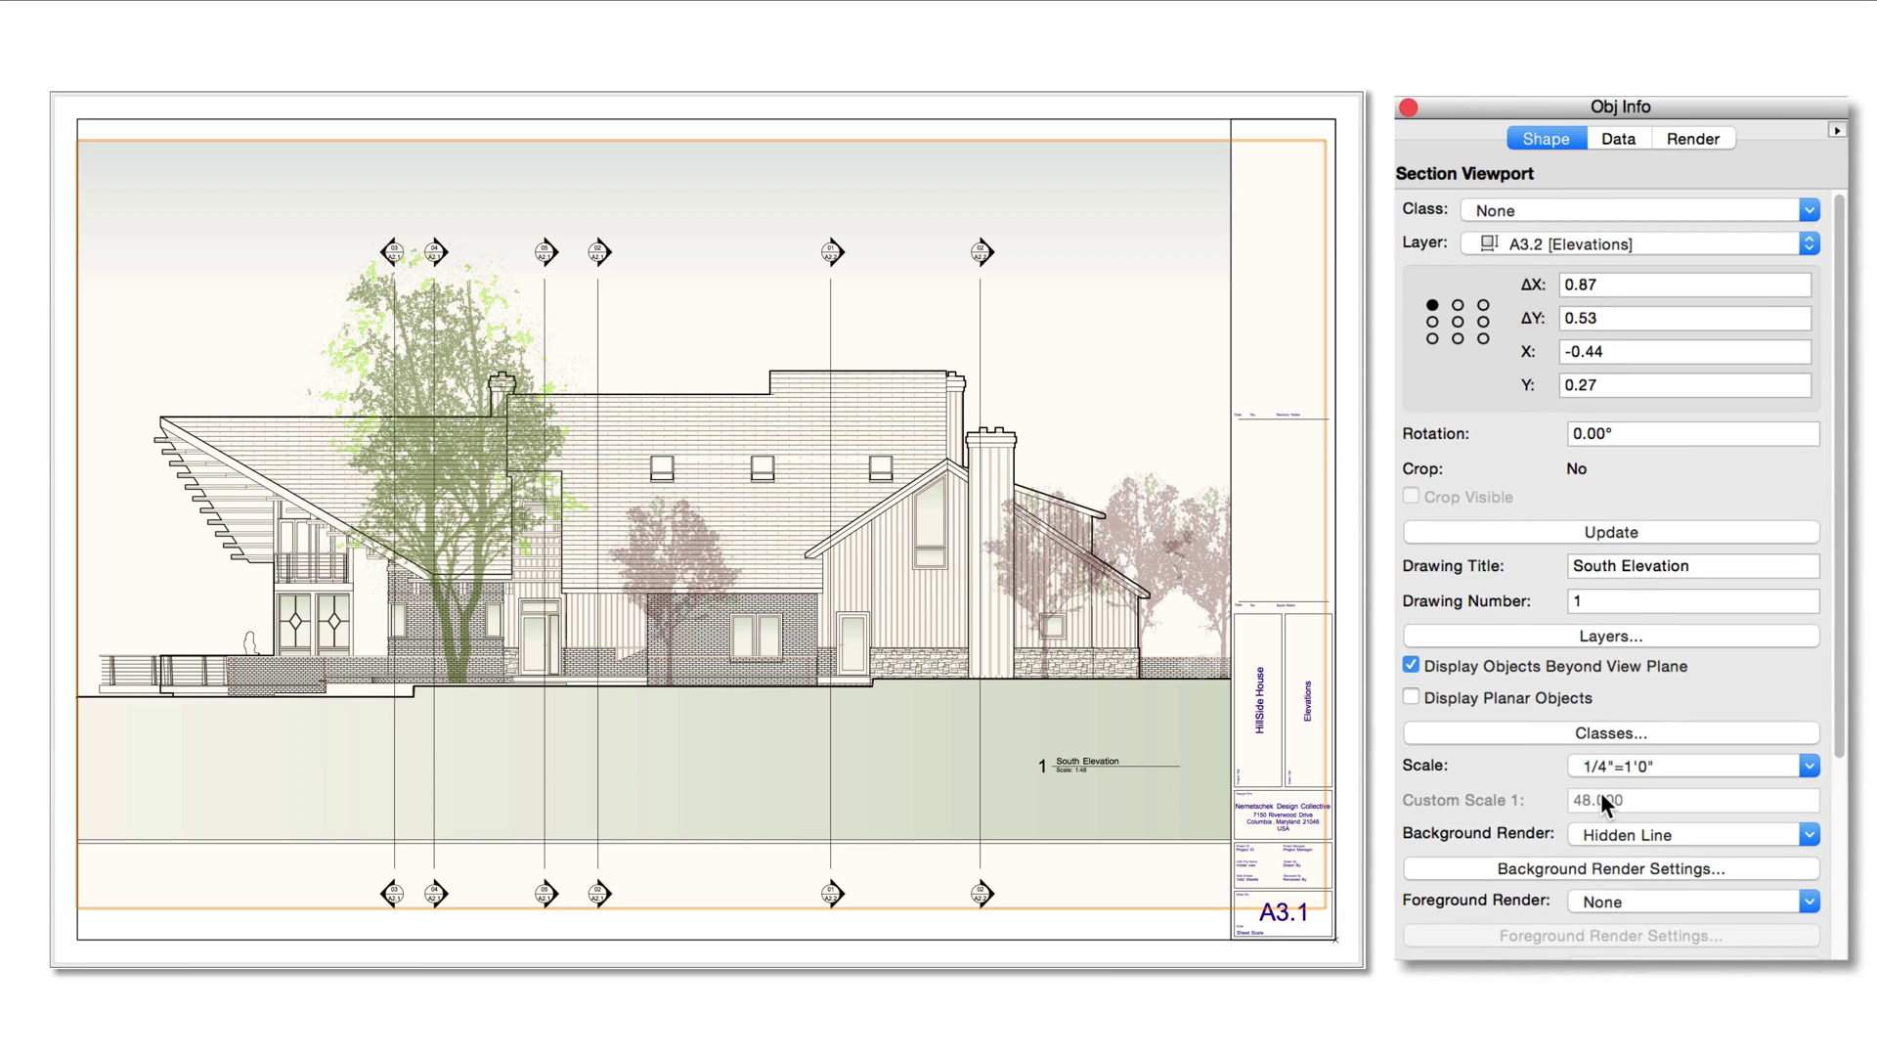
left_click(1597, 835)
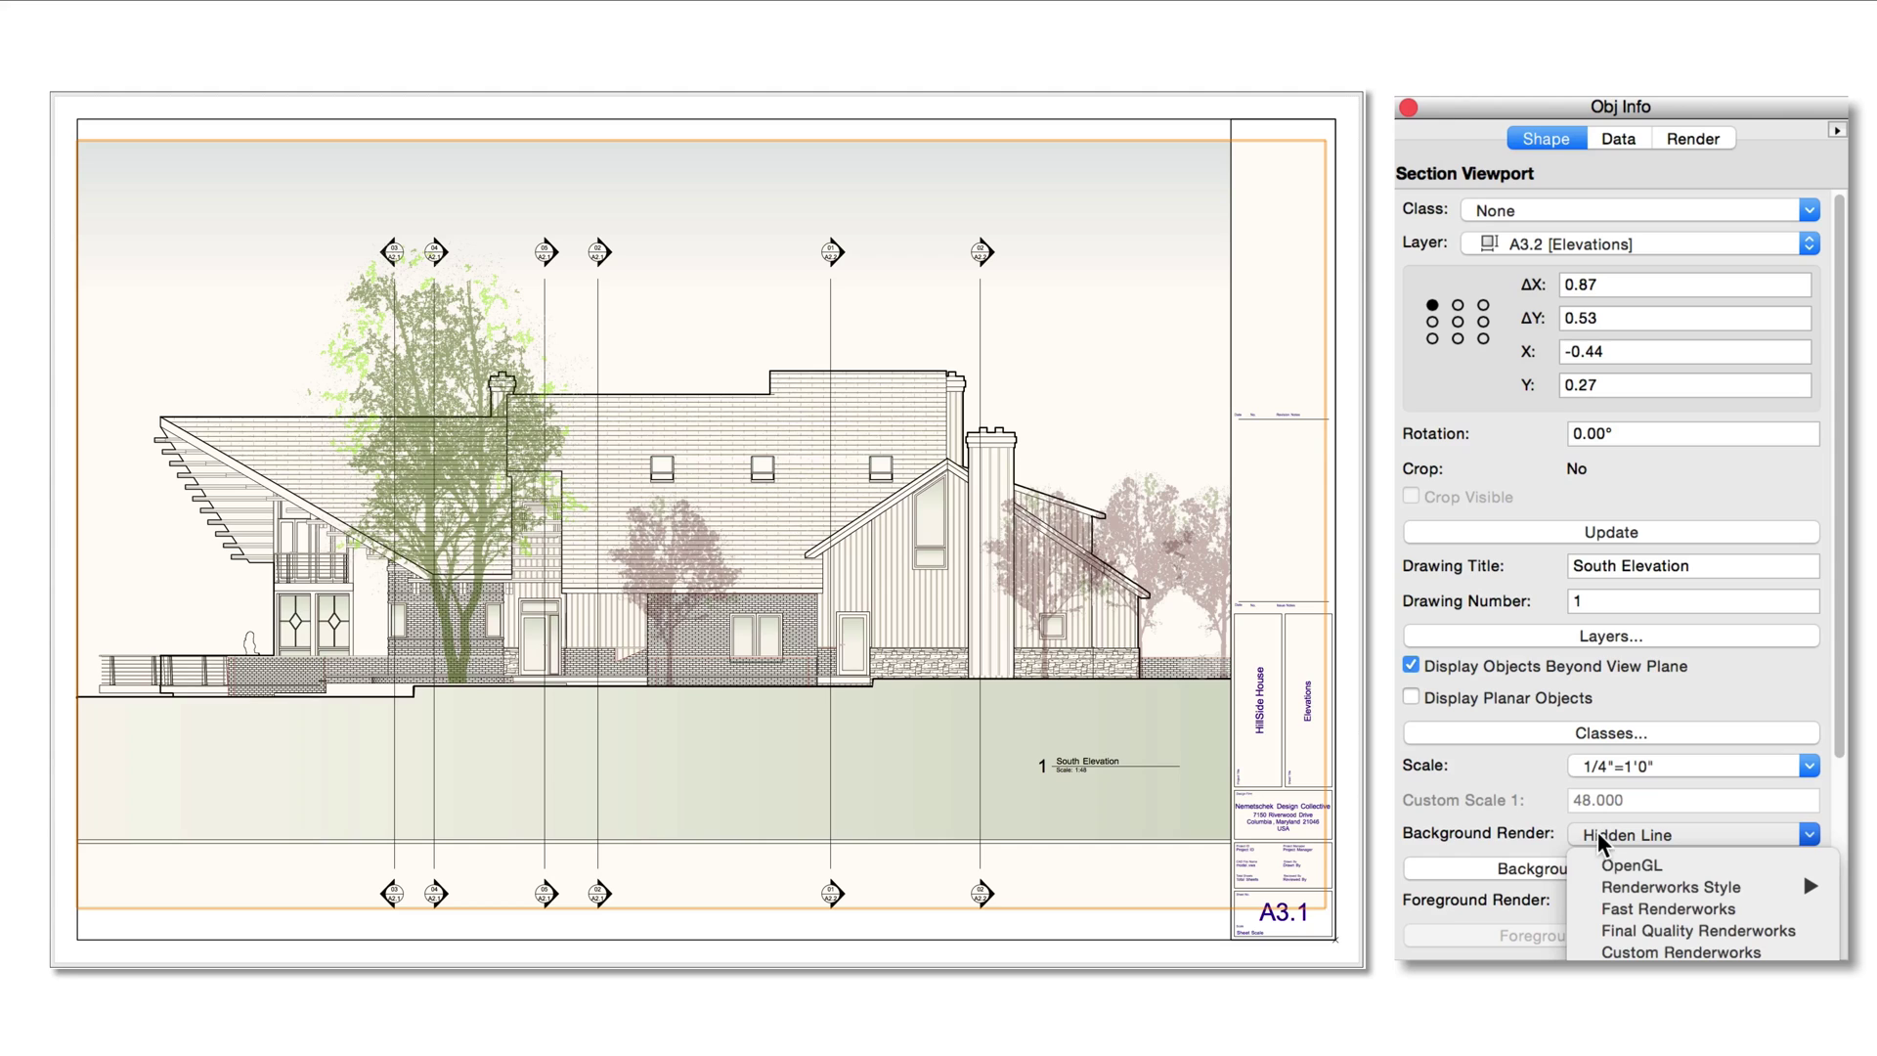